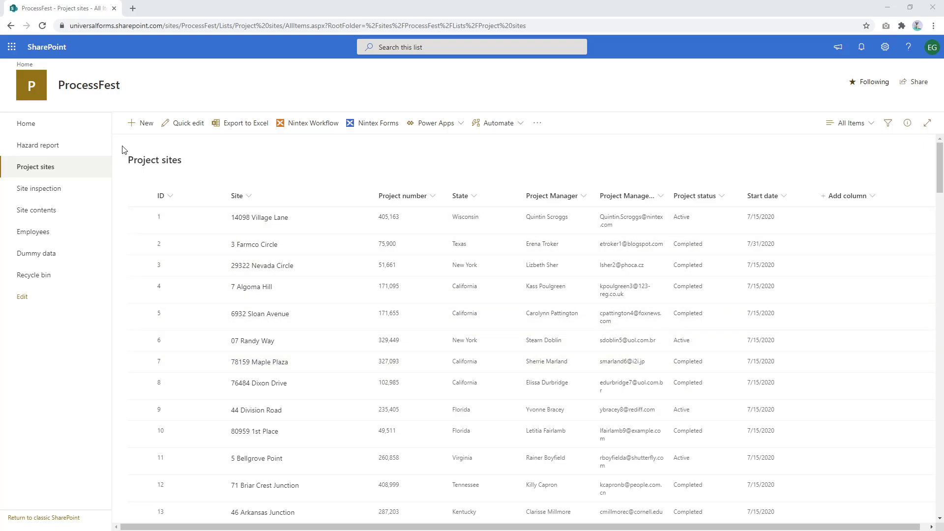
- Preview the new Hazard report form and its Sites dropdown, then close it
left_click(49, 146)
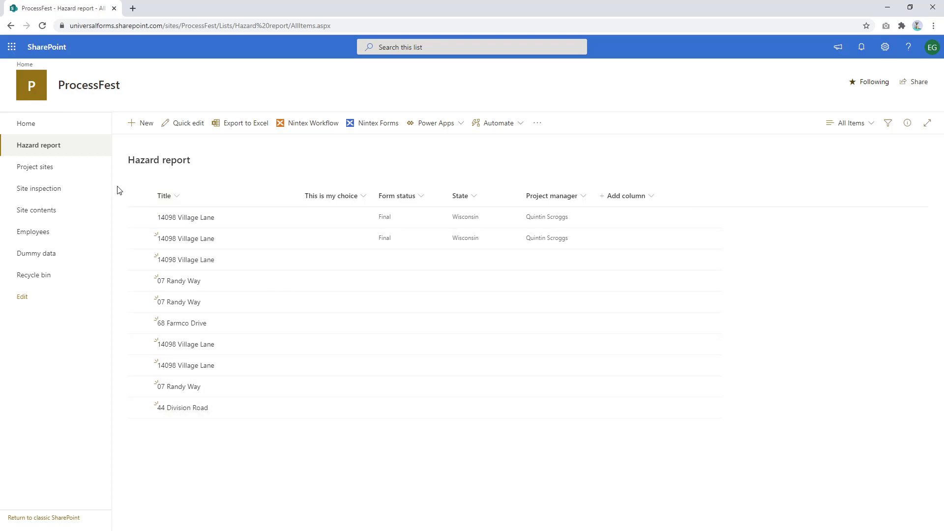
left_click(45, 171)
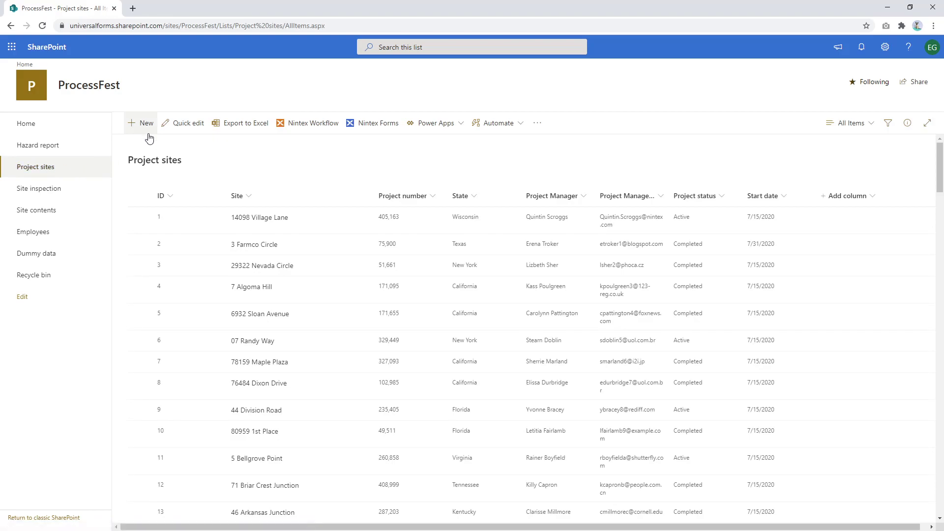
left_click(62, 155)
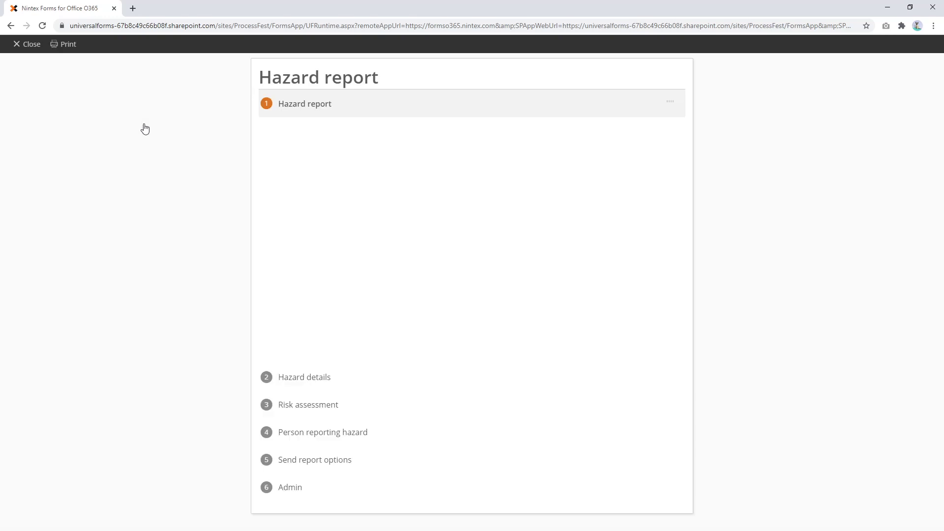
left_click(318, 146)
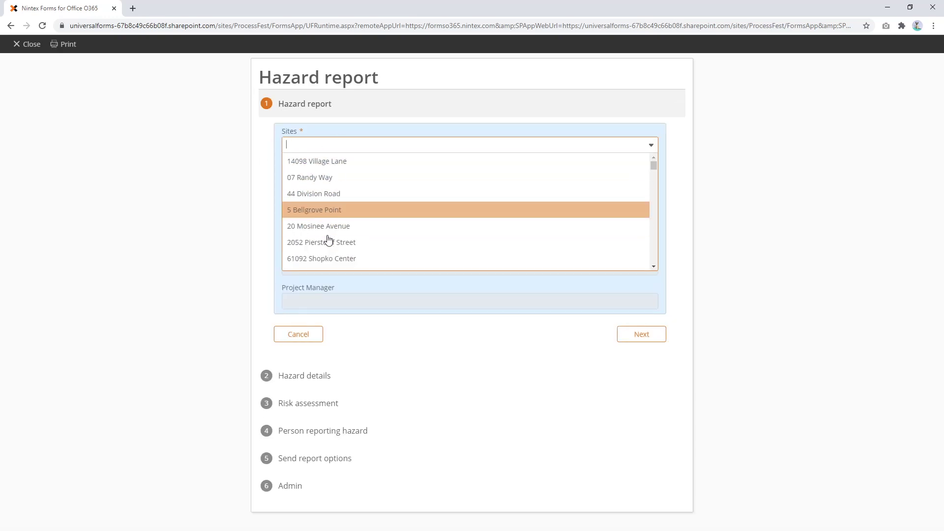
left_click(32, 49)
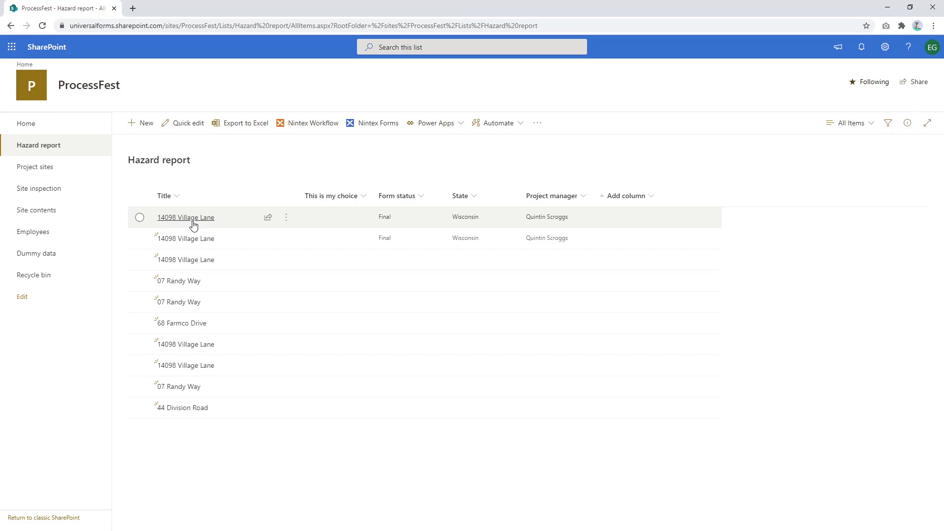
- Switch between the Project sites and Hazard report lists, ending on Hazard report
left_click(50, 169)
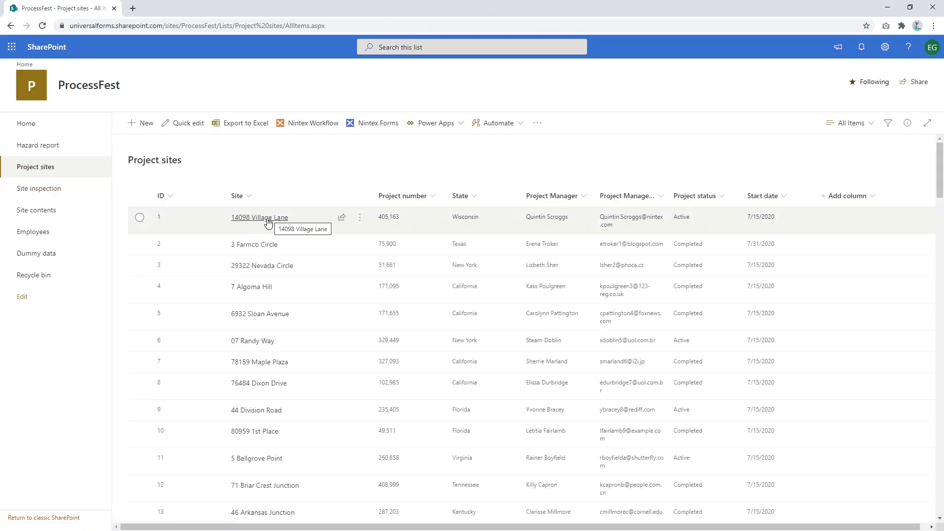
left_click(46, 146)
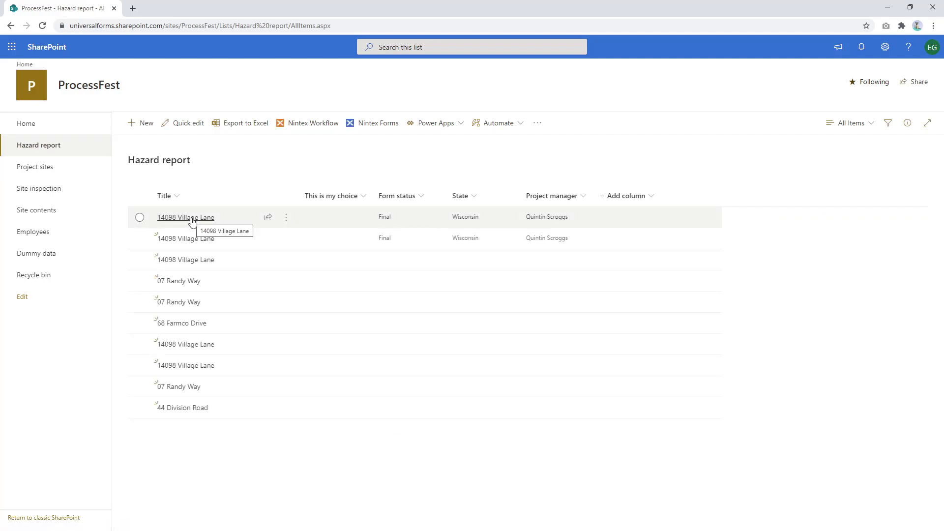
left_click(39, 171)
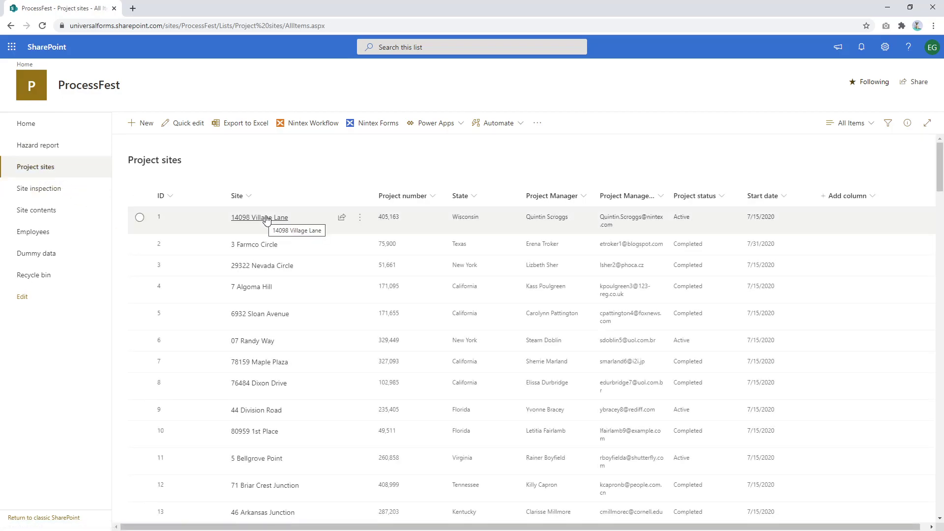
left_click(58, 148)
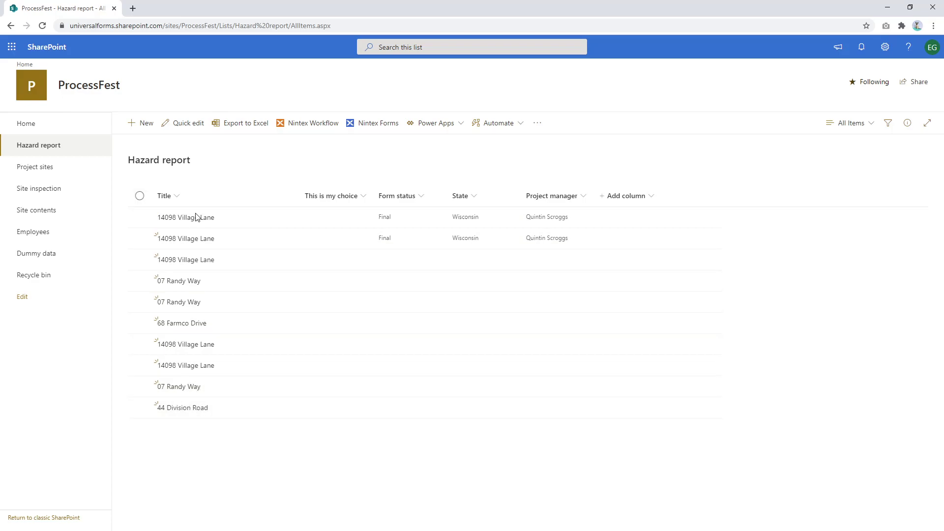
left_click(177, 196)
left_click(188, 251)
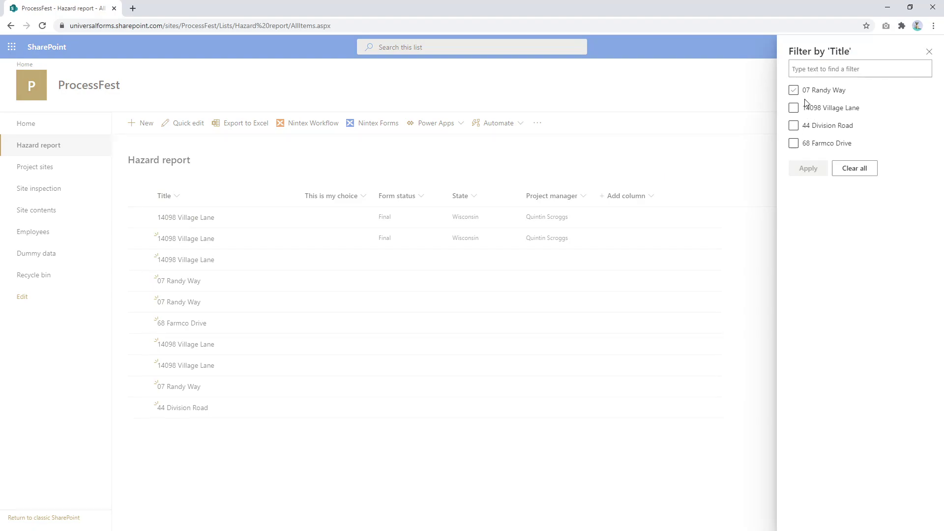
left_click(796, 108)
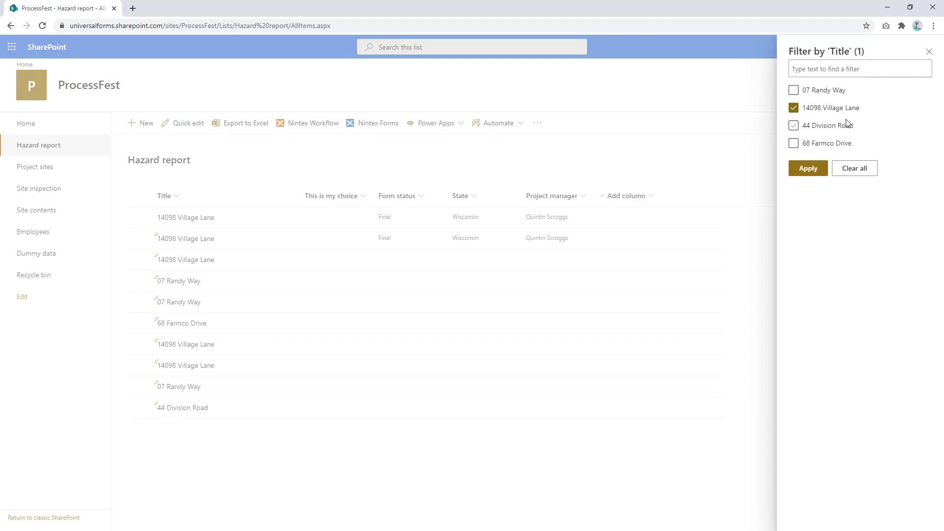
left_click(808, 169)
- Strip the viewid and FilterType1 parameters from the filtered list's URL and reload it
left_click(718, 28)
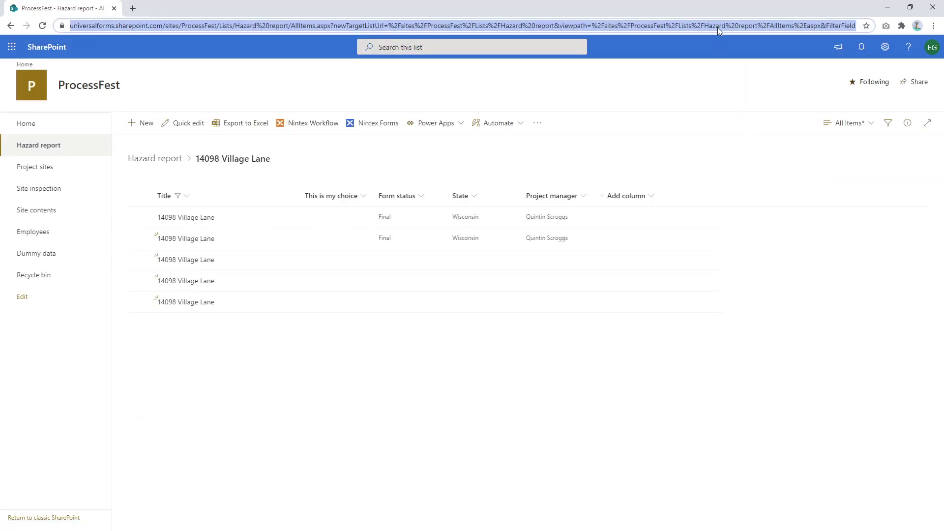
left_click(724, 28)
key("End")
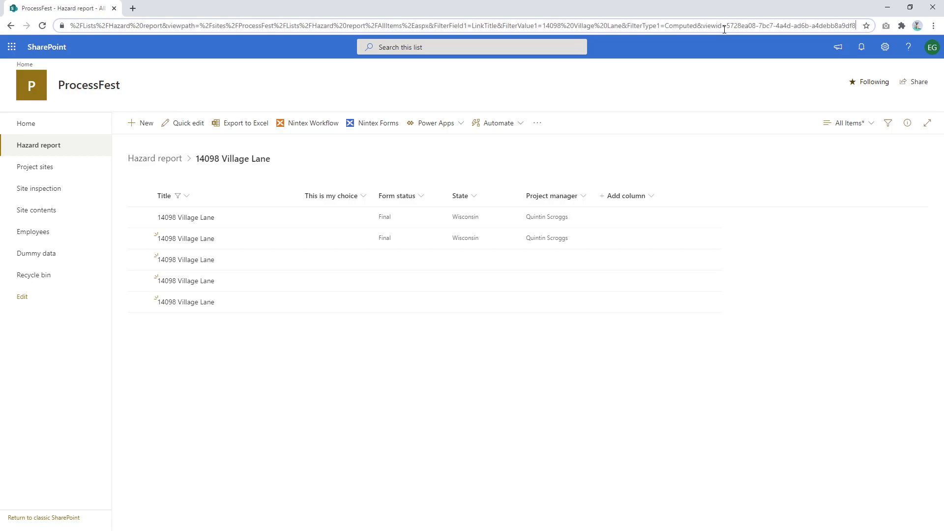
key("ctrl+shift+Left")
key("ctrl+shift+Left")
key("ctrl+shift+Left")
key("ctrl+shift+Left")
key("ctrl+shift+Left")
key("ctrl+shift+Left")
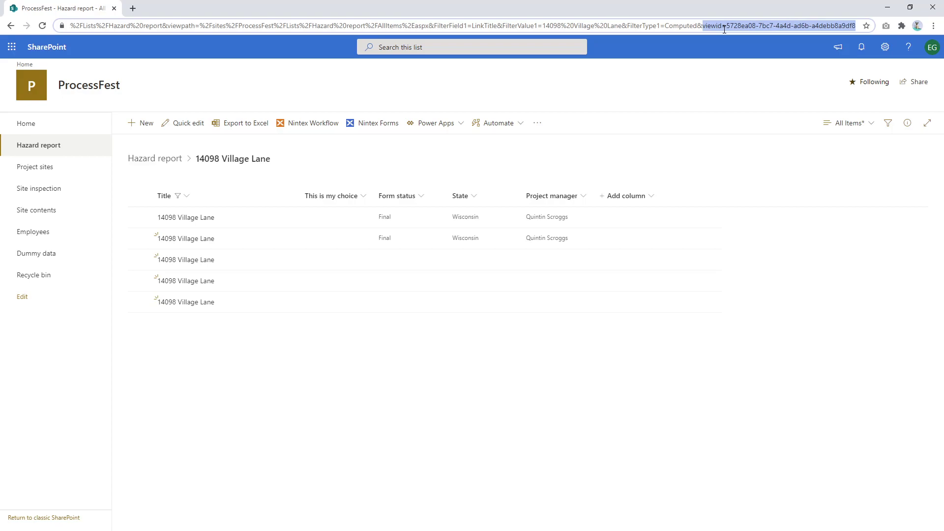
key("BackSpace")
key("ctrl+shift+Left")
key("ctrl+shift+Left")
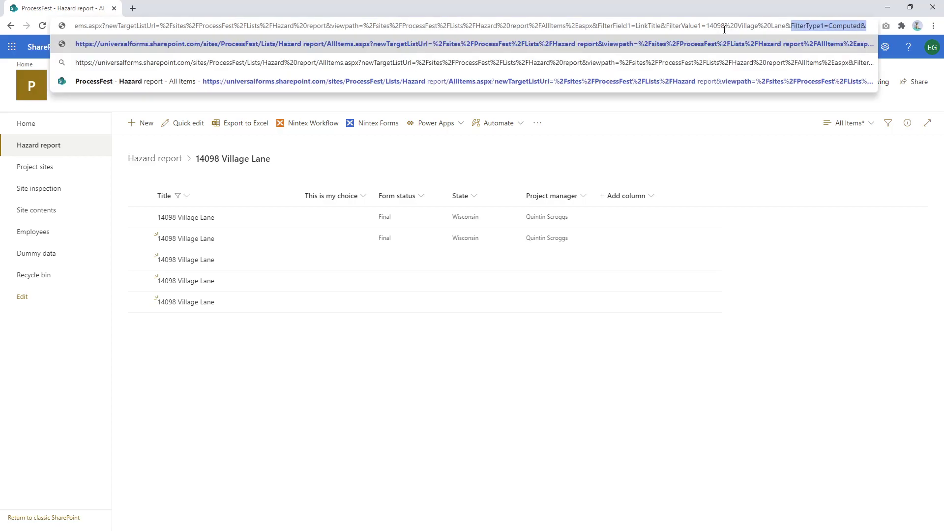
key("BackSpace")
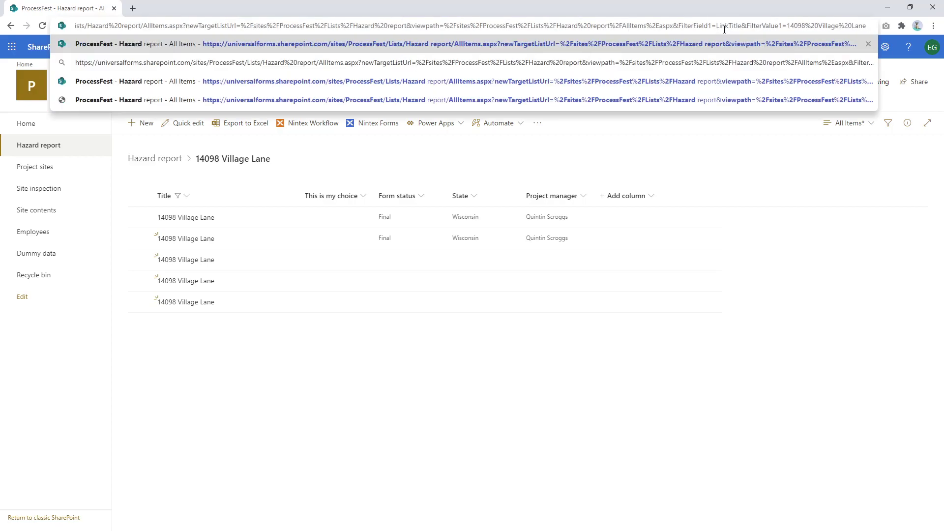
key("Return")
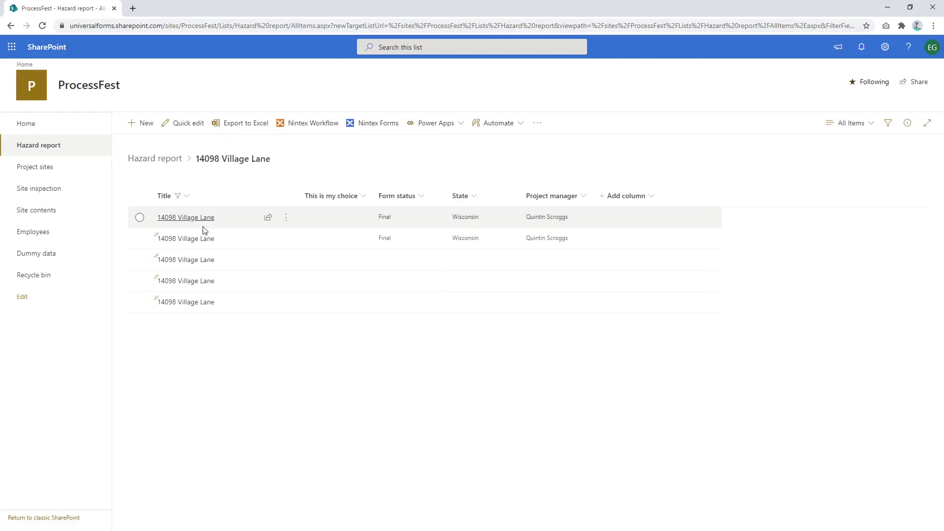
- Copy the trimmed filtered address and go back to the Project sites list
left_click(663, 29)
key("ctrl+c")
key("End")
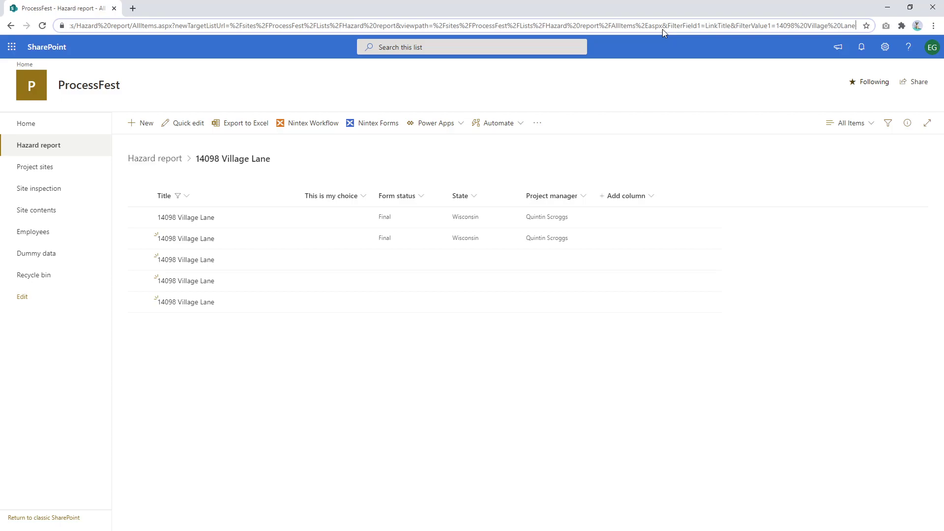
key("ctrl+shift+Left")
key("ctrl+shift+Left")
key("ctrl+shift+Left")
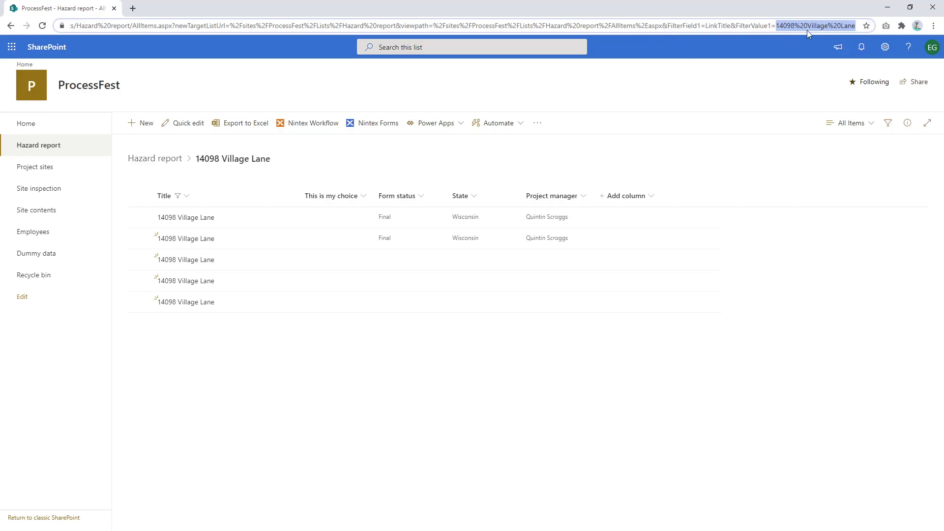
left_click(792, 26)
key("ctrl+a")
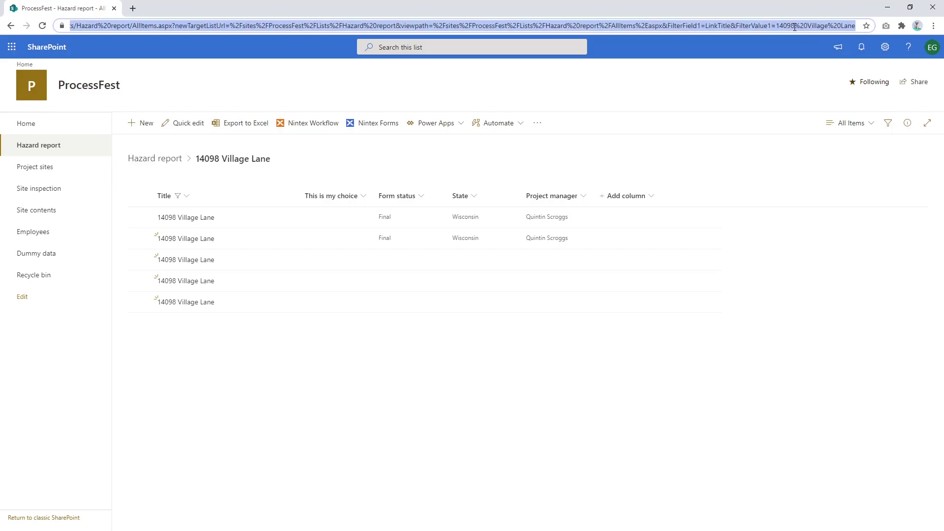
left_click(48, 170)
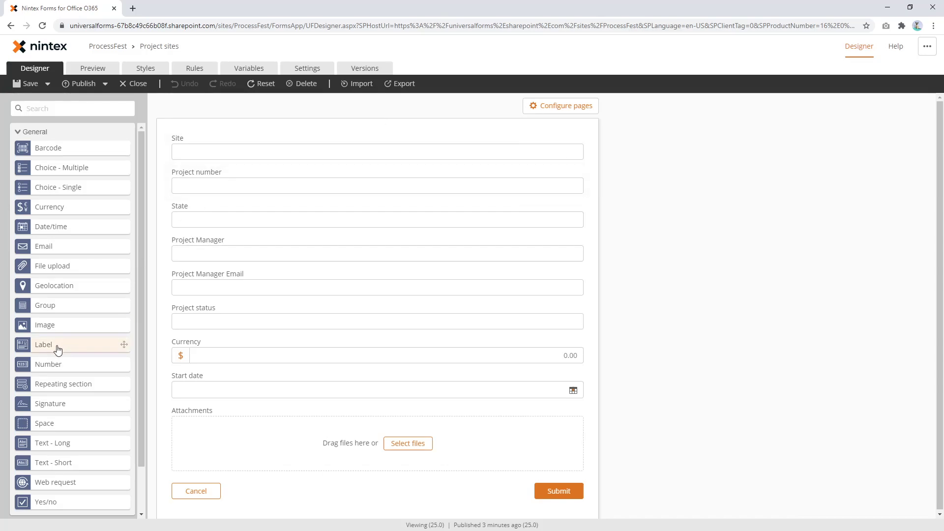
- Add a Label above the Site field and start inserting a link into it
left_click_drag(54, 345, 379, 147)
left_click(380, 147)
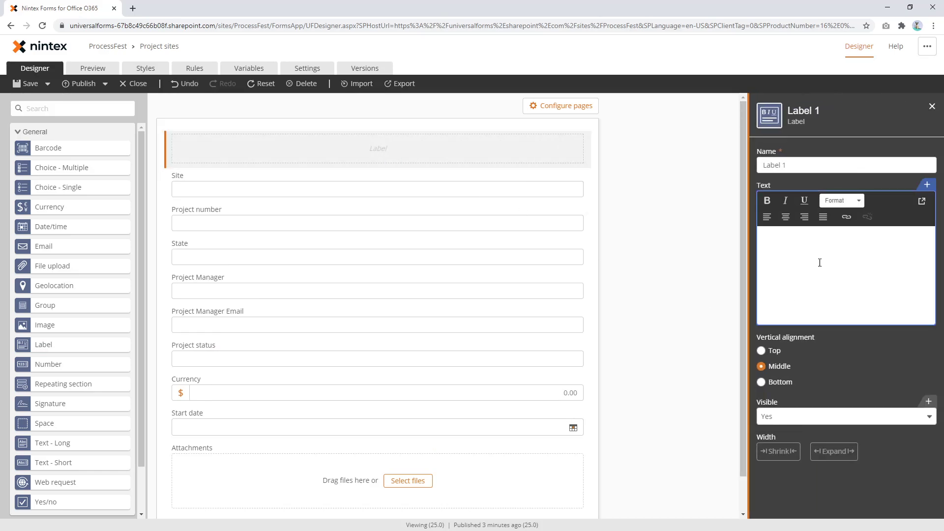
left_click(867, 217)
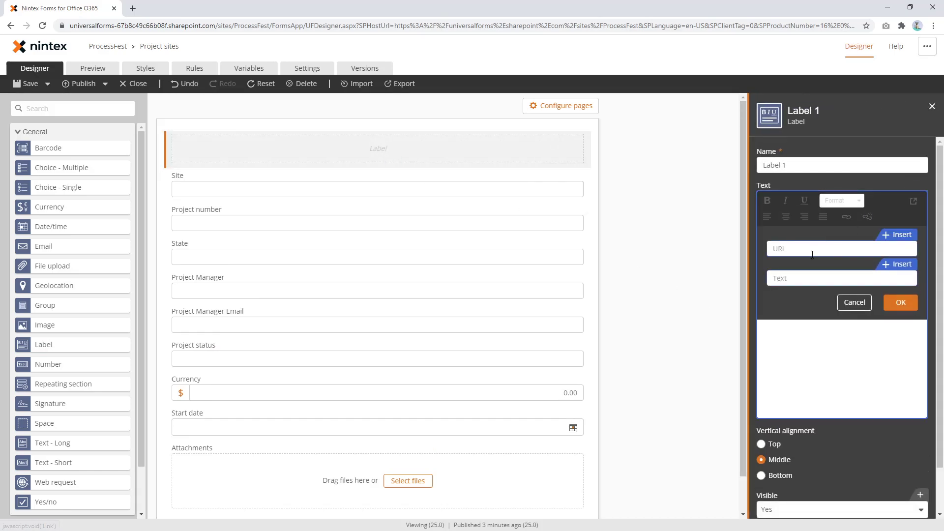
left_click(811, 253)
key("ctrl+v")
key("ctrl+a")
key("BackSpace")
- Create a Text variable 'Filtered hazard reports' whose value is the quoted filtered URL
left_click(896, 235)
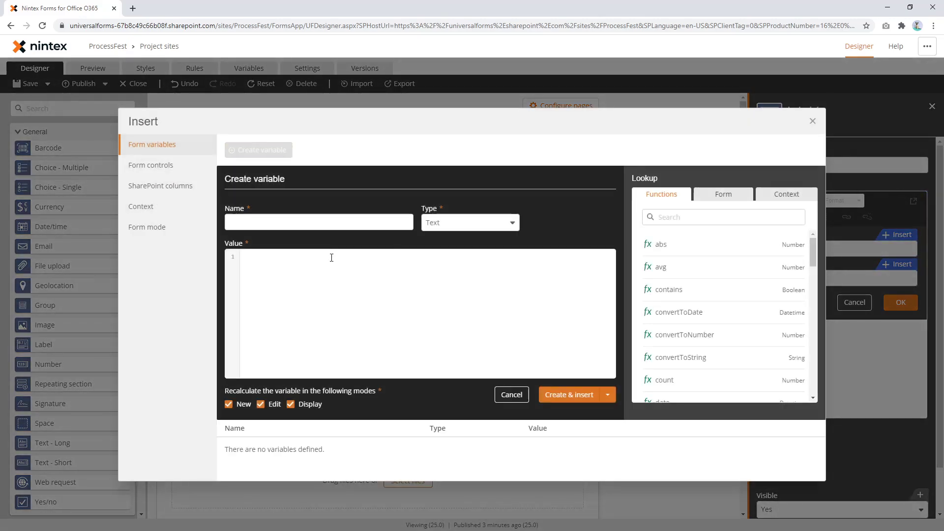
key("ctrl+v")
type("\"")
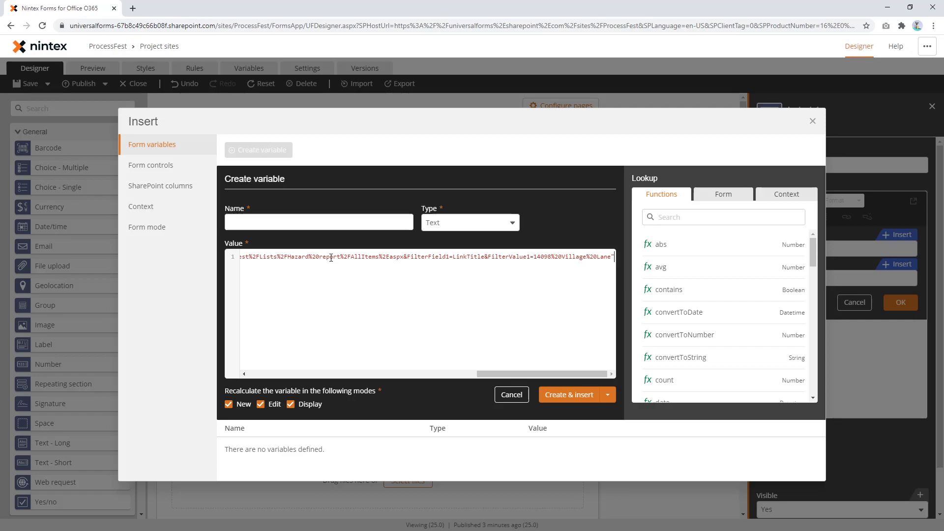
left_click(329, 225)
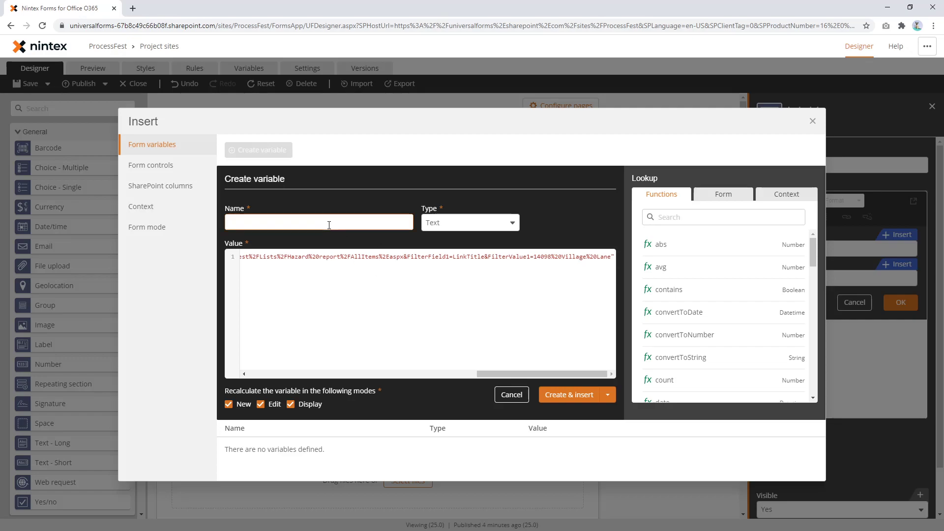
type("Filtered hazard reportds")
left_click(342, 257)
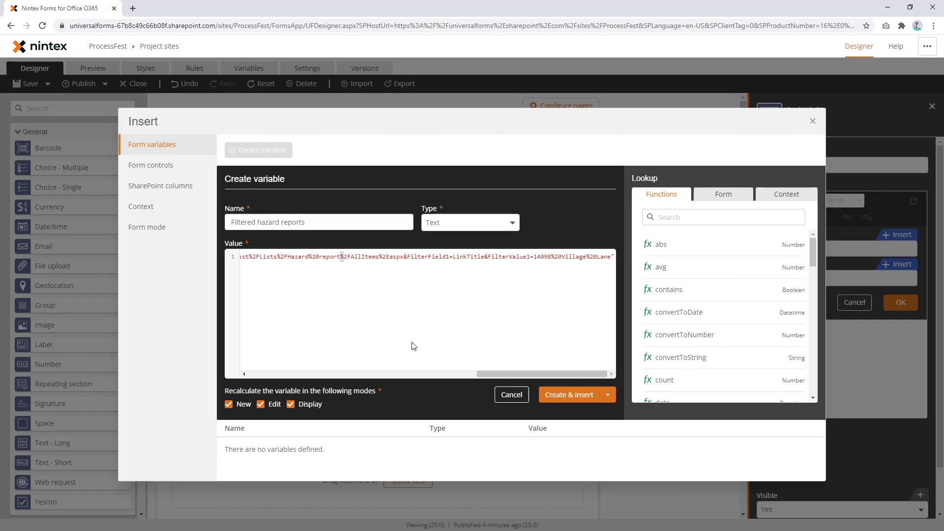
key("Home")
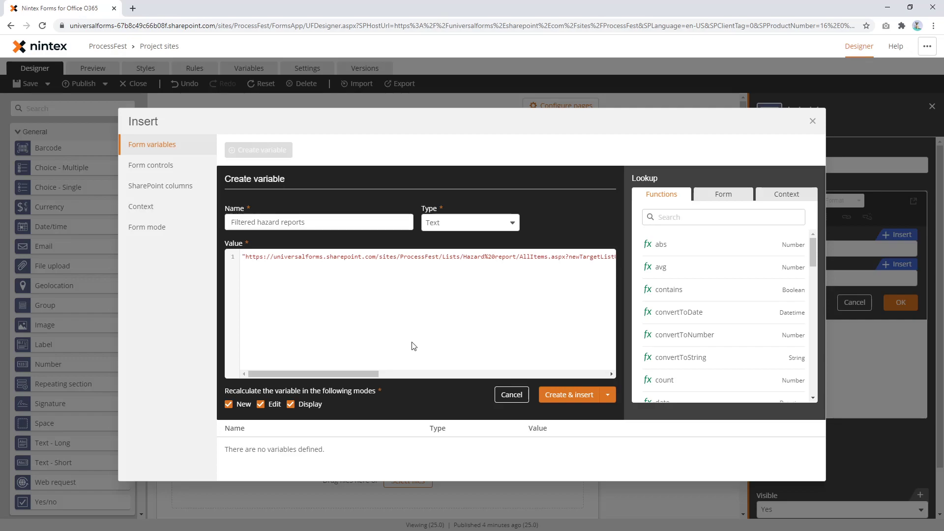
- Make the label a 'Hazard reports for [Title]' link to the Filtered hazard reports variable
left_click(590, 395)
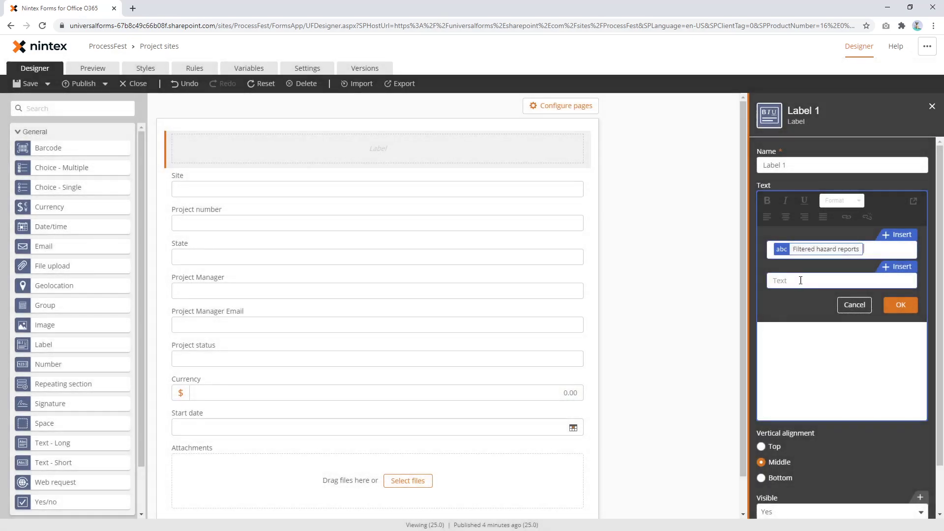
left_click(801, 281)
type("Hazard reports for")
left_click(891, 270)
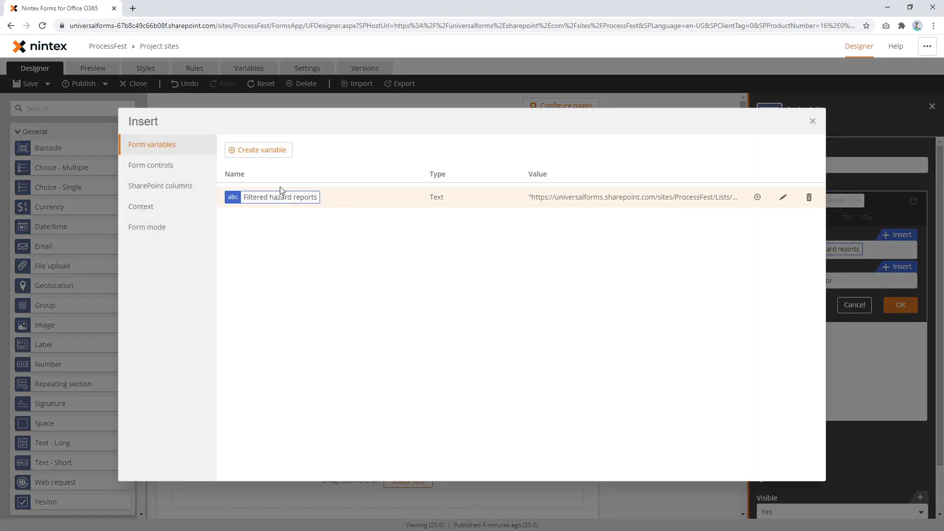
left_click(160, 166)
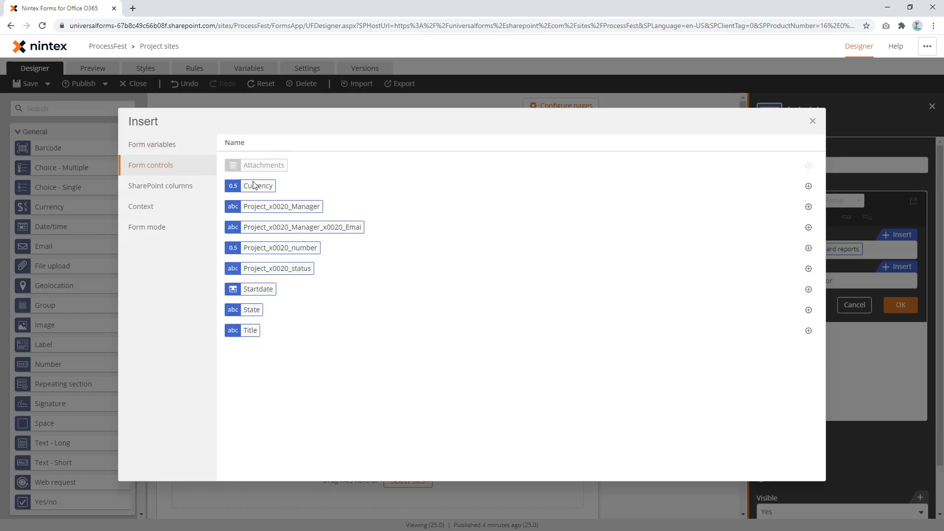
left_click(253, 333)
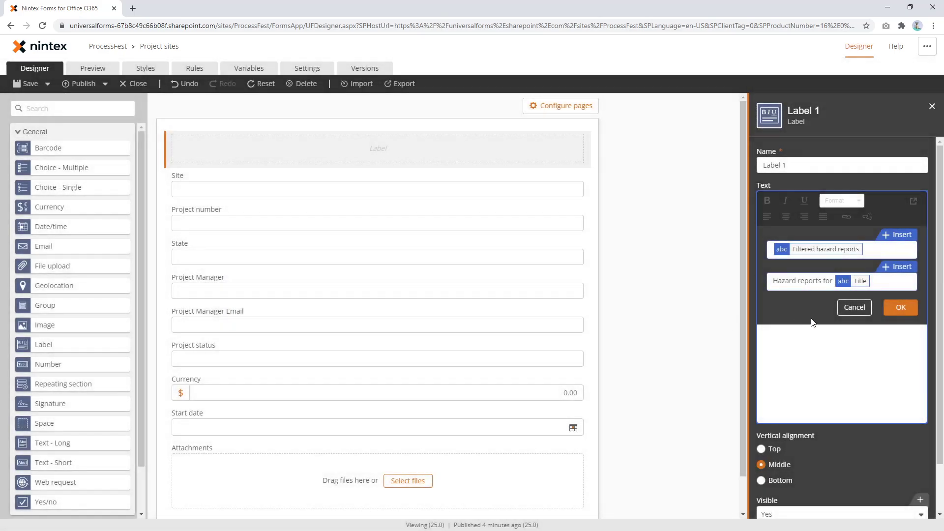
left_click(901, 306)
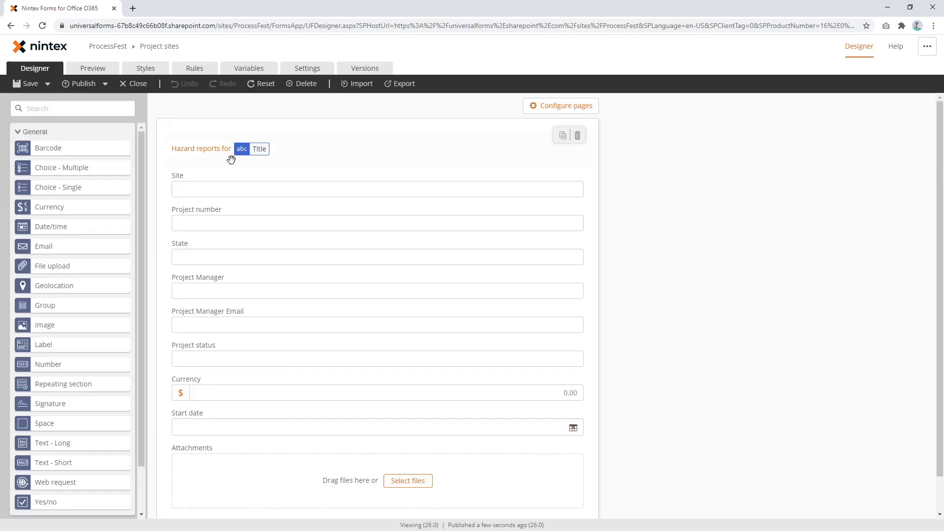
left_click(157, 47)
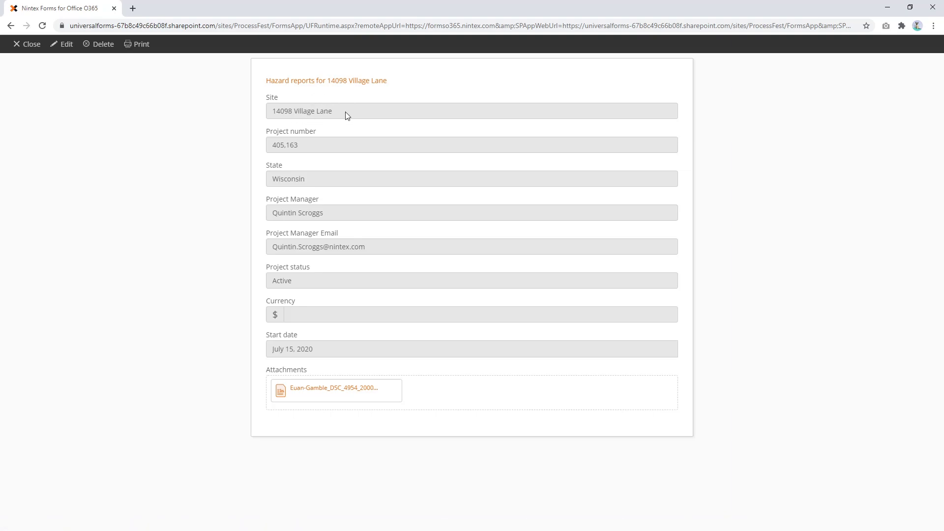
left_click(342, 81)
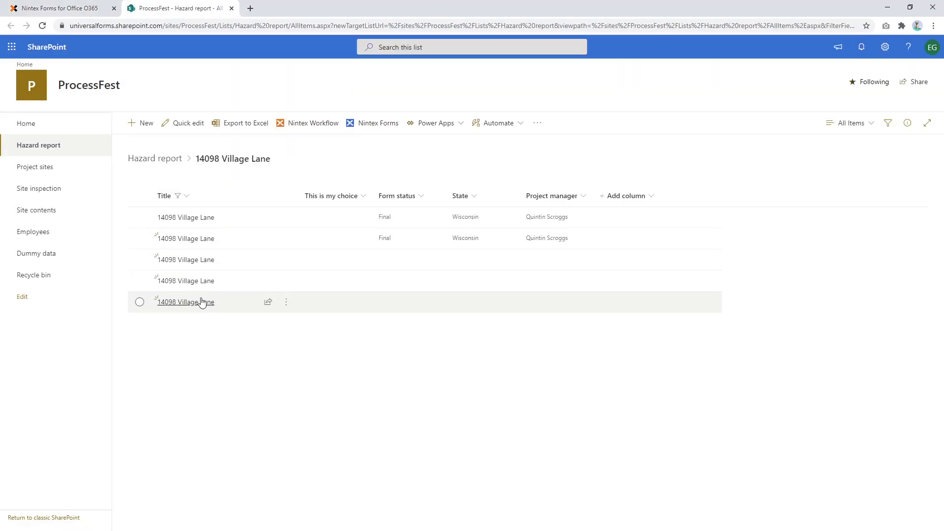
left_click(232, 9)
left_click(10, 26)
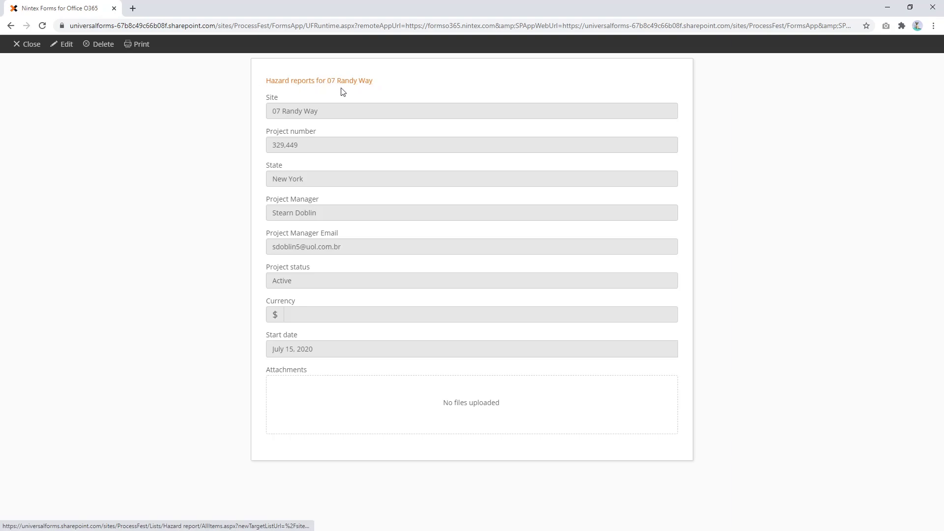
left_click(351, 85)
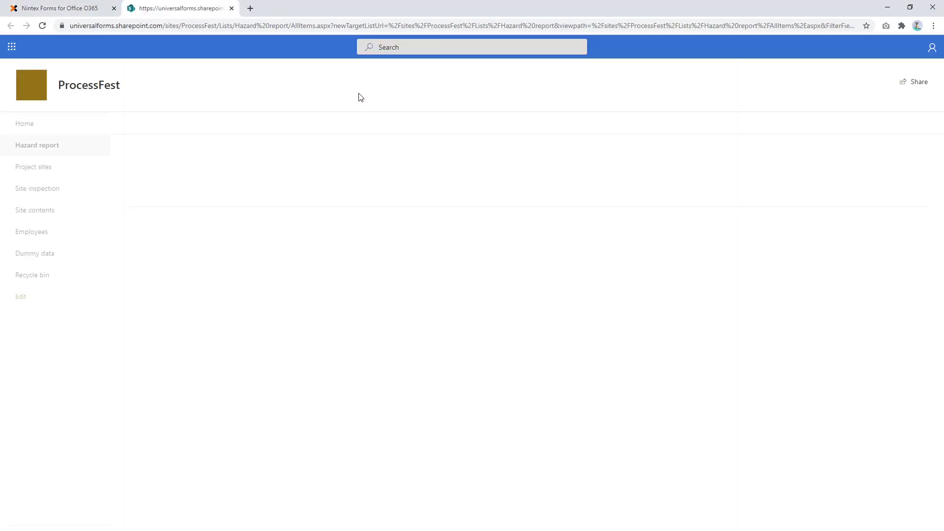
left_click(755, 26)
key("End")
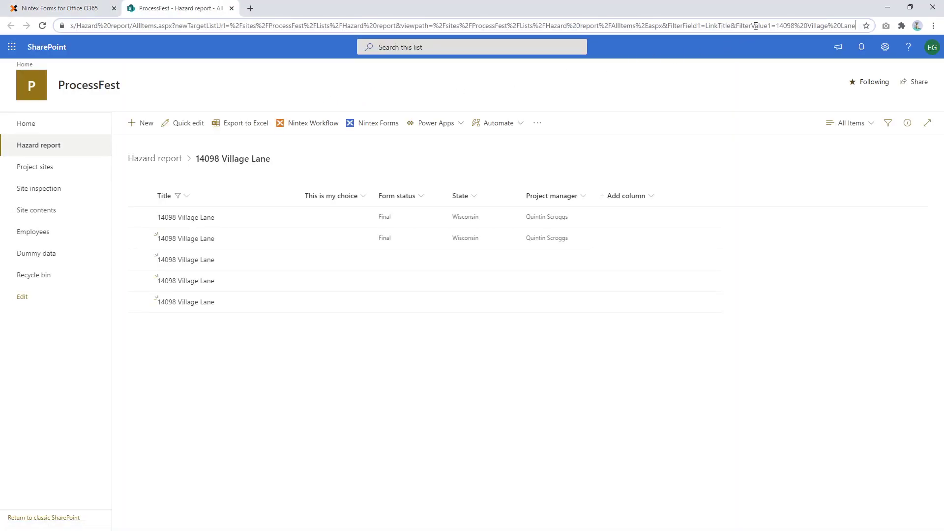
key("ctrl+shift+Left")
key("ctrl+shift+Left")
key("ctrl+shift+Left")
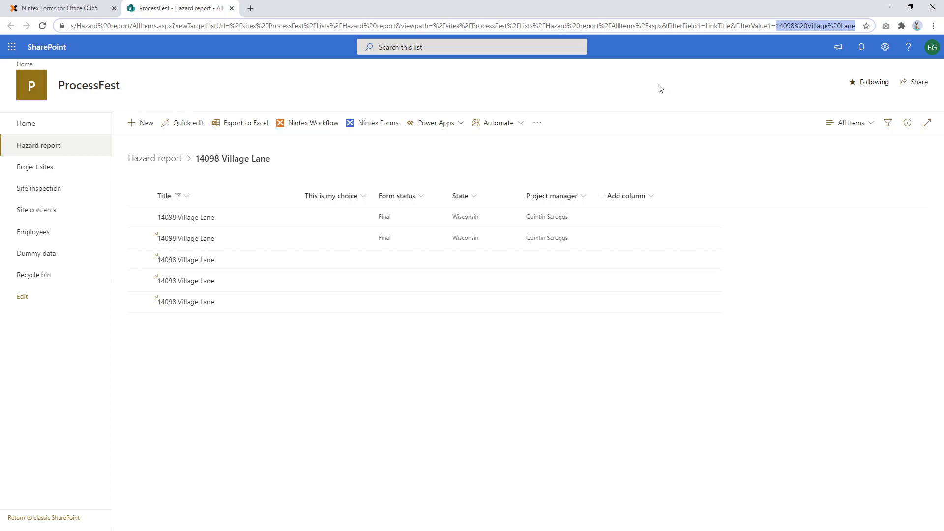
left_click(232, 8)
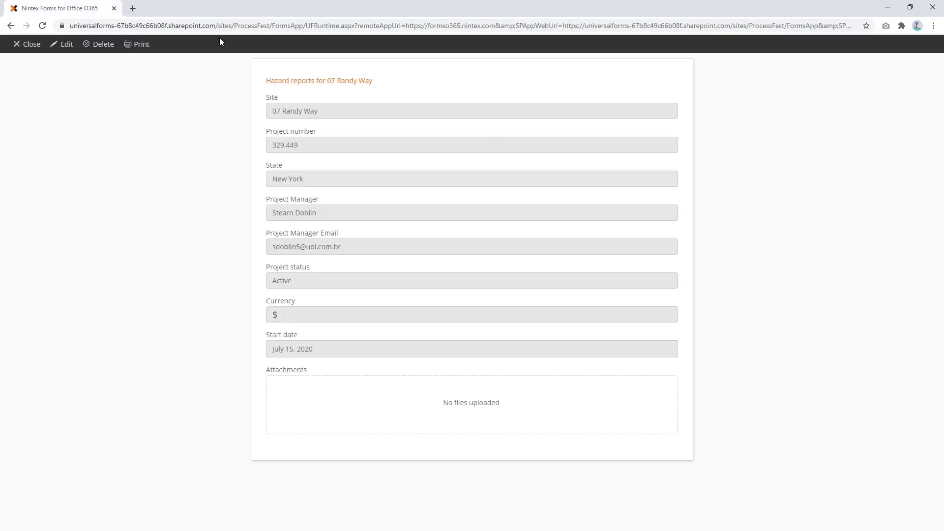
left_click(31, 44)
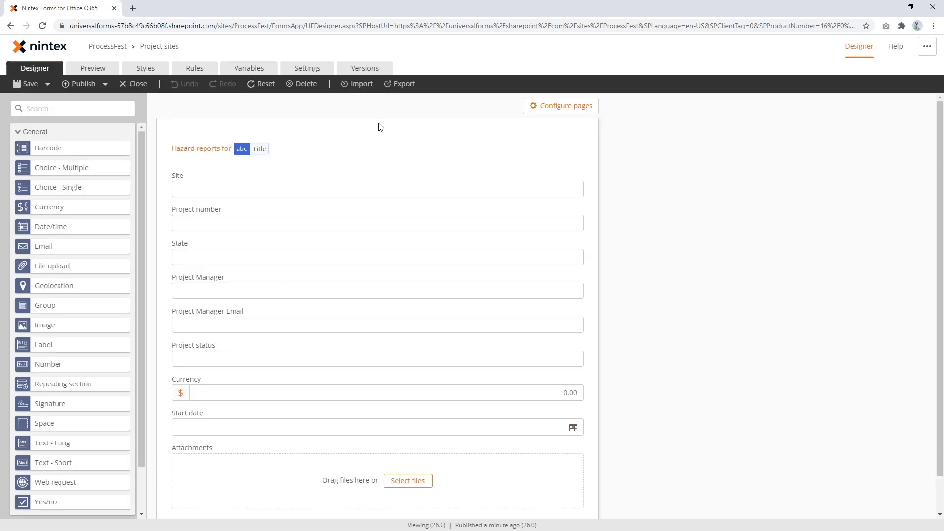
- Edit the Filtered hazard reports variable, replacing the hard-coded site name with a '+'
left_click(326, 143)
left_click(248, 67)
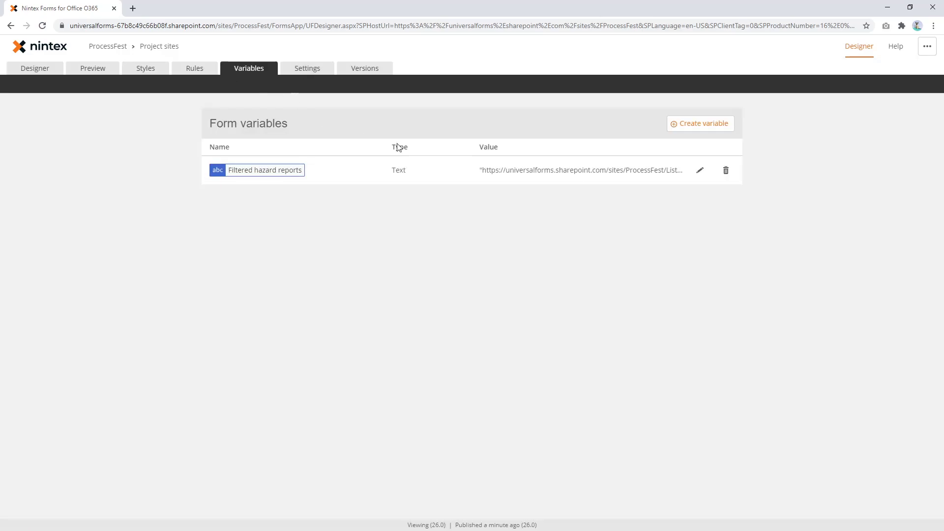
left_click(700, 170)
key("End")
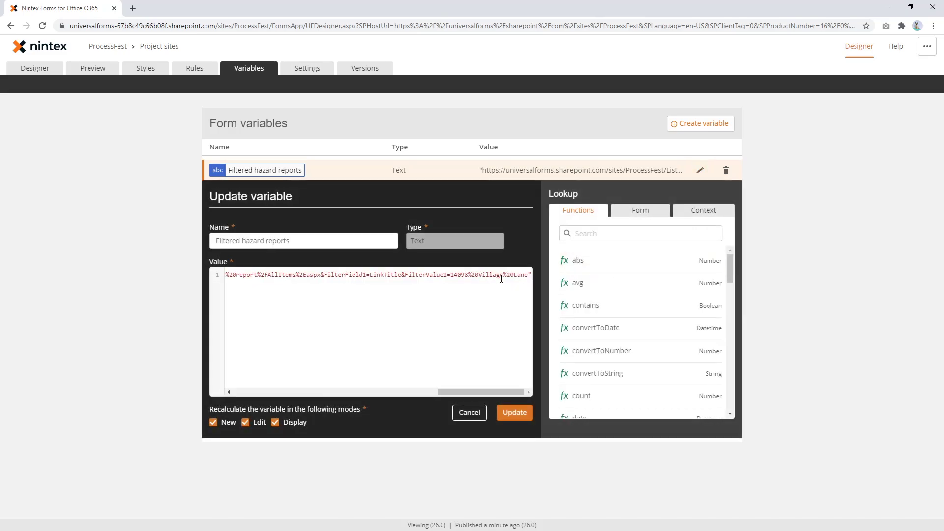
key("ctrl+shift+Left")
key("ctrl+shift+Left")
key("ctrl+shift+Left")
key("ctrl+shift+Left")
key("ctrl+shift+Left")
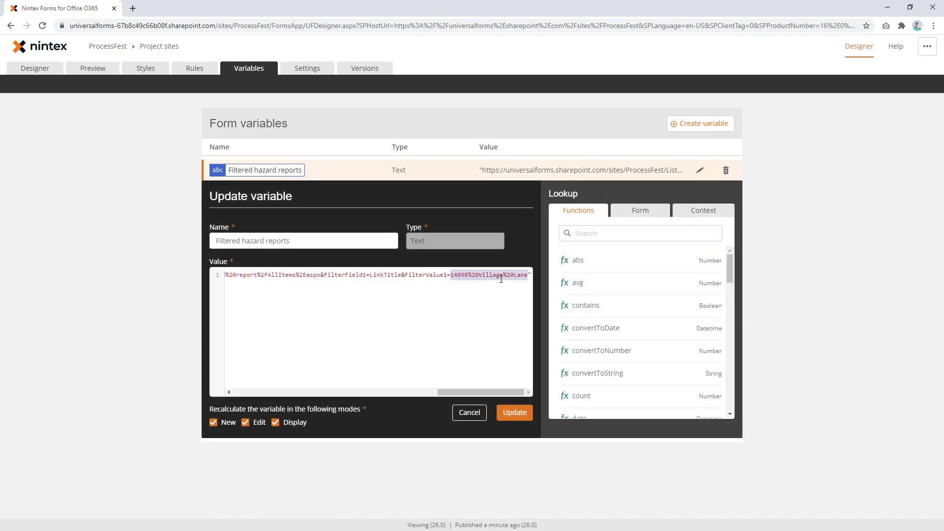
key("BackSpace")
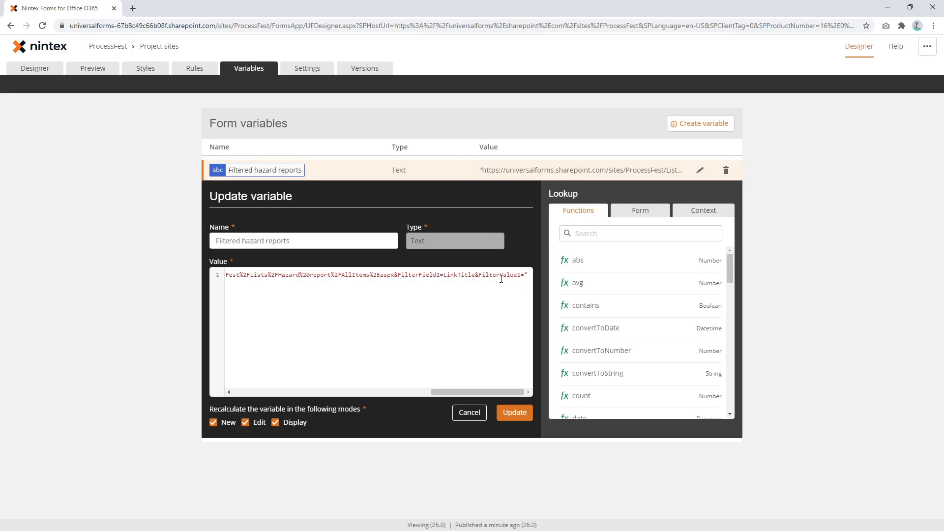
type("+")
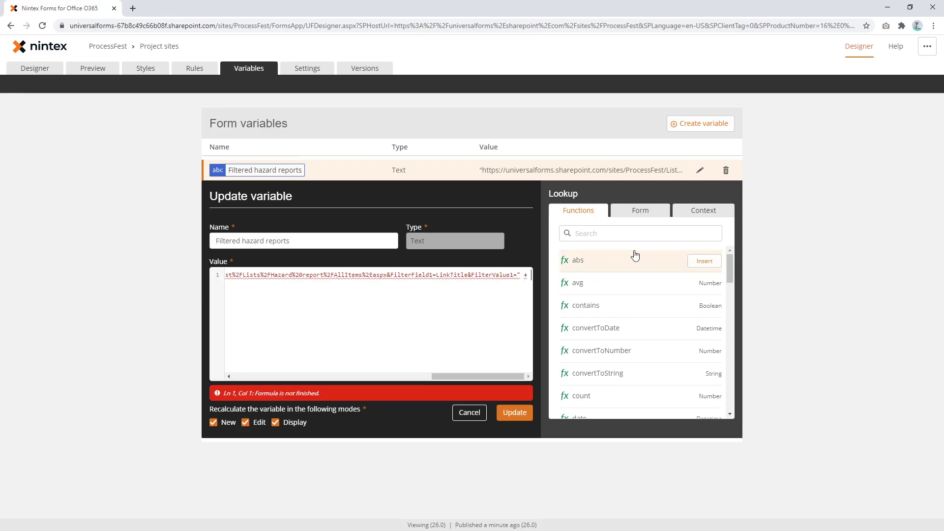
- Append the form's Title field to the variable, update it, and republish the form
left_click(657, 215)
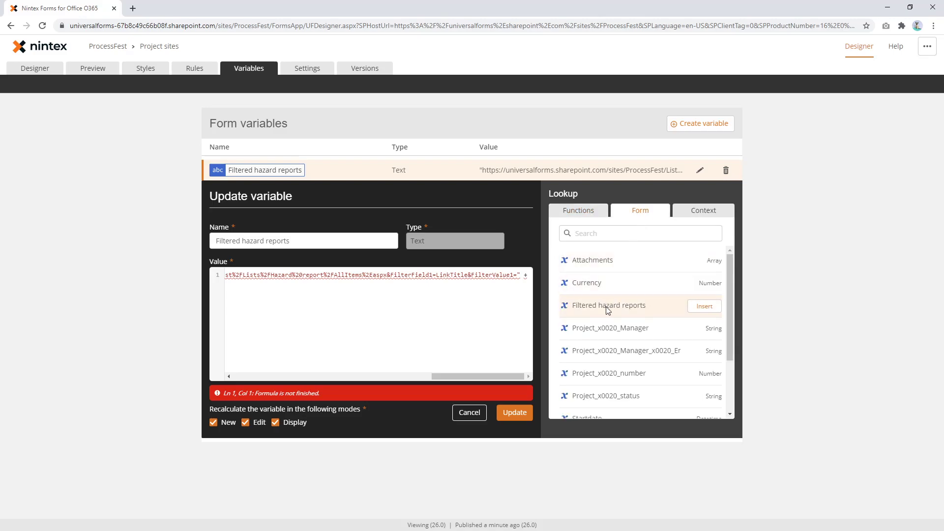
scroll(595, 354, "down", 2)
left_click(705, 384)
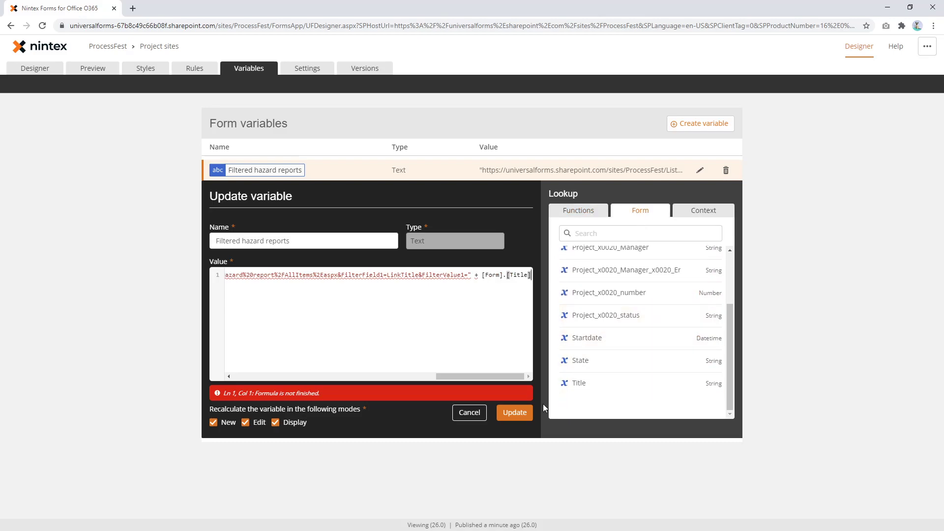
left_click(515, 412)
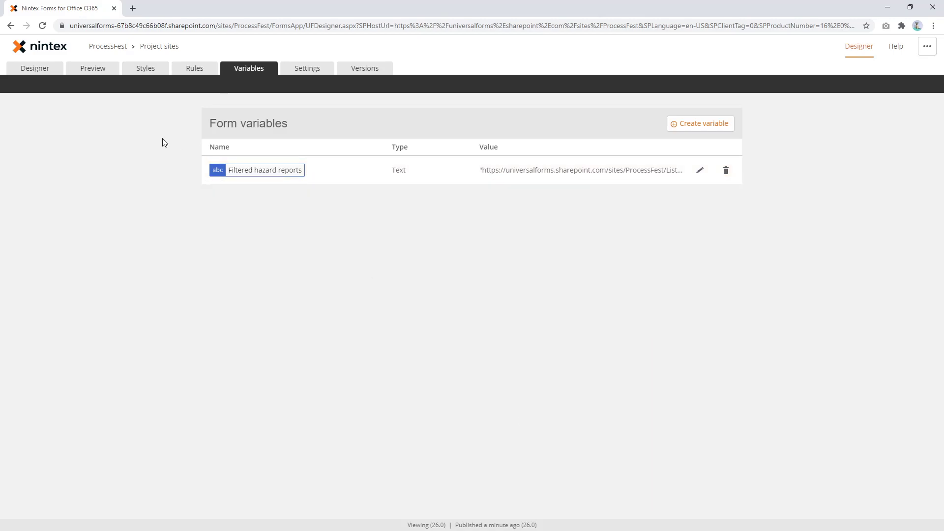
left_click(39, 72)
left_click(91, 86)
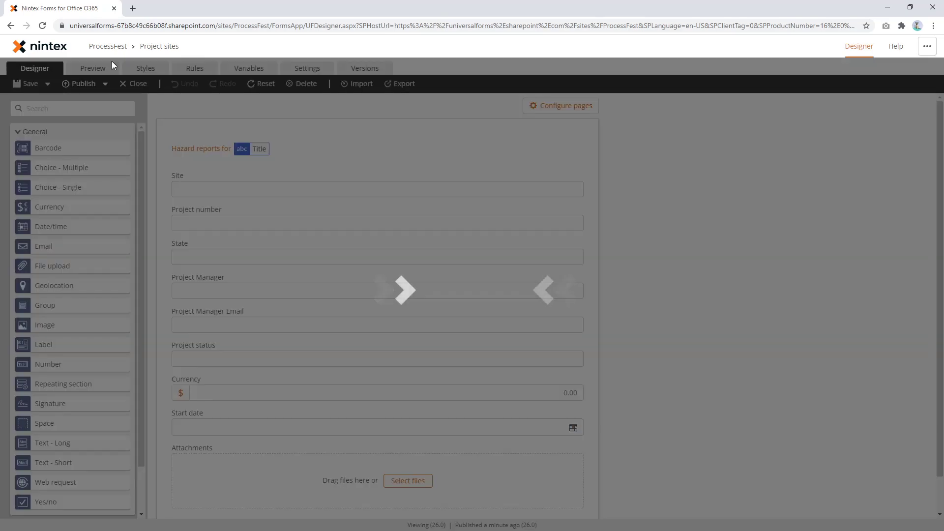
left_click(154, 48)
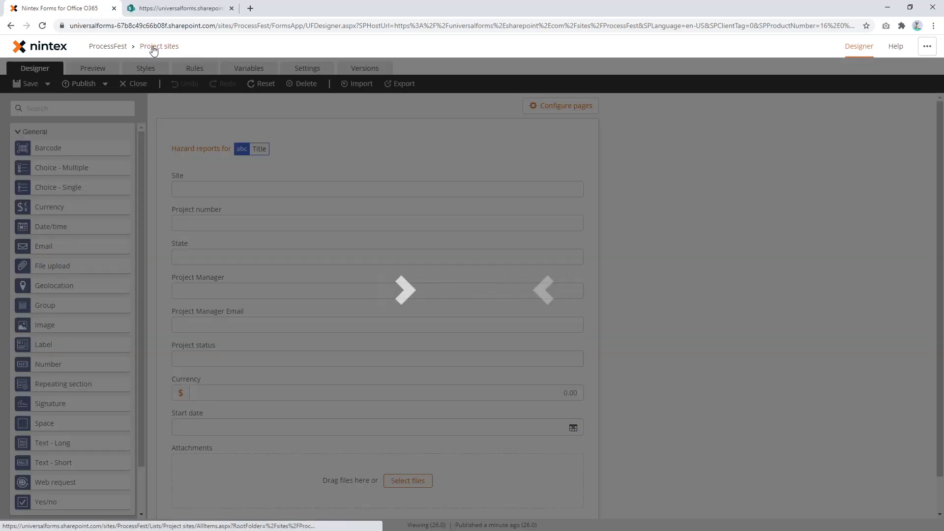
left_click(189, 6)
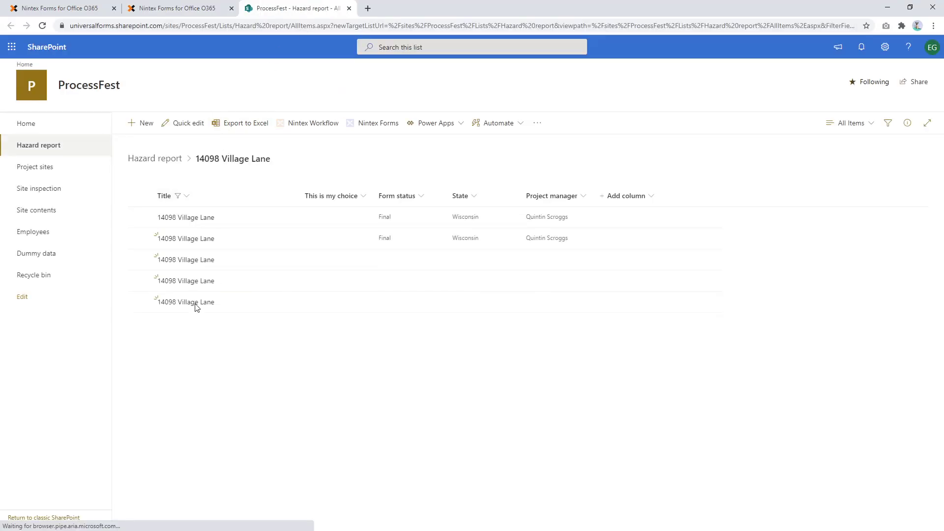
left_click(349, 9)
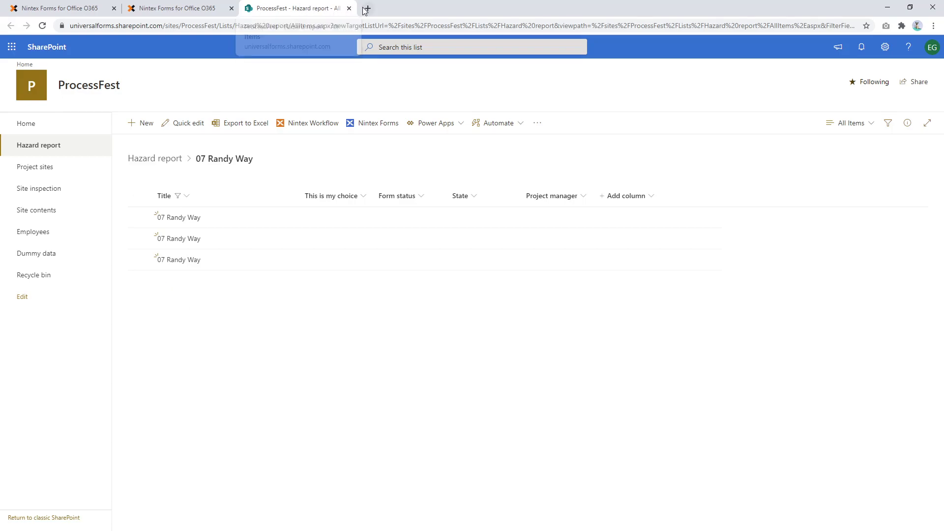
left_click(349, 9)
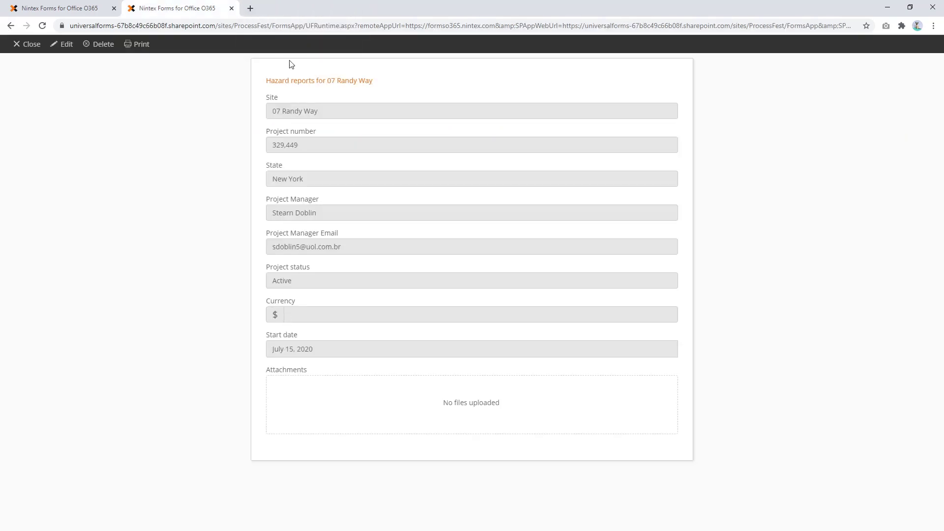
- Close the test item and switch back to the Project sites form designer tab
left_click(30, 45)
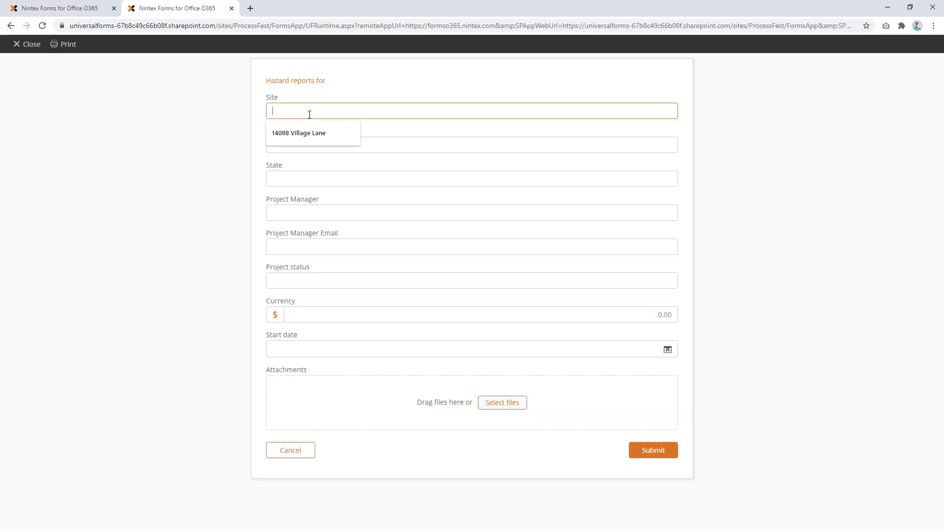
type("595 Collins st")
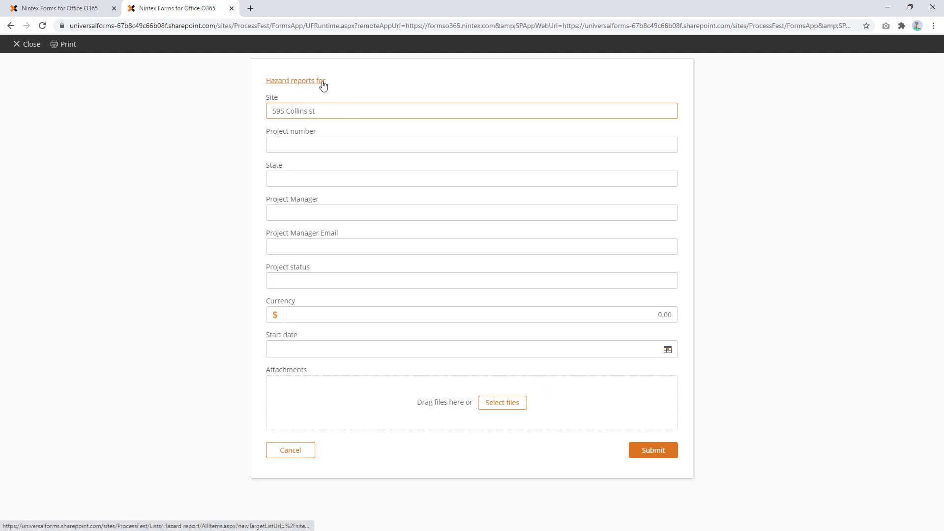
left_click_drag(314, 109, 269, 111)
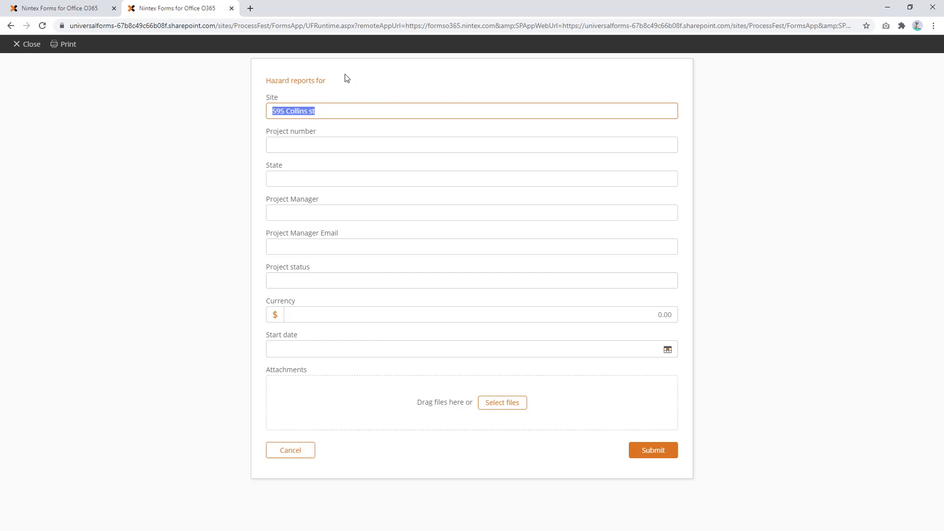
left_click(85, 6)
- Dismiss the publish message and toggle the Hazard reports label's Visible to No, then Yes
left_click(562, 326)
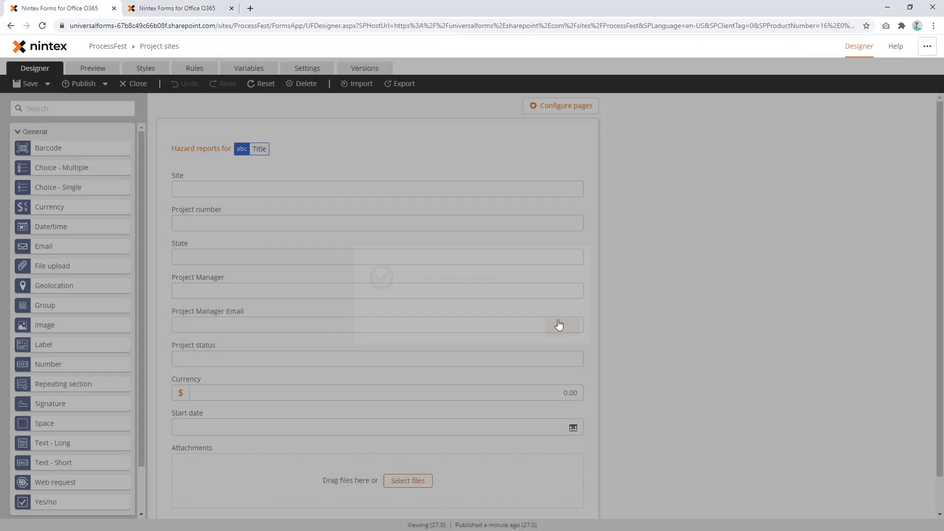
left_click(323, 147)
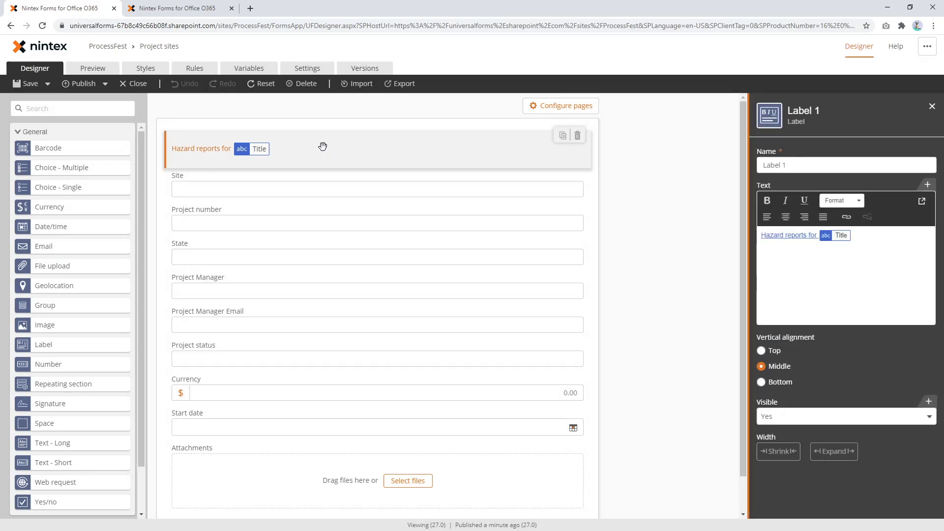
left_click(841, 417)
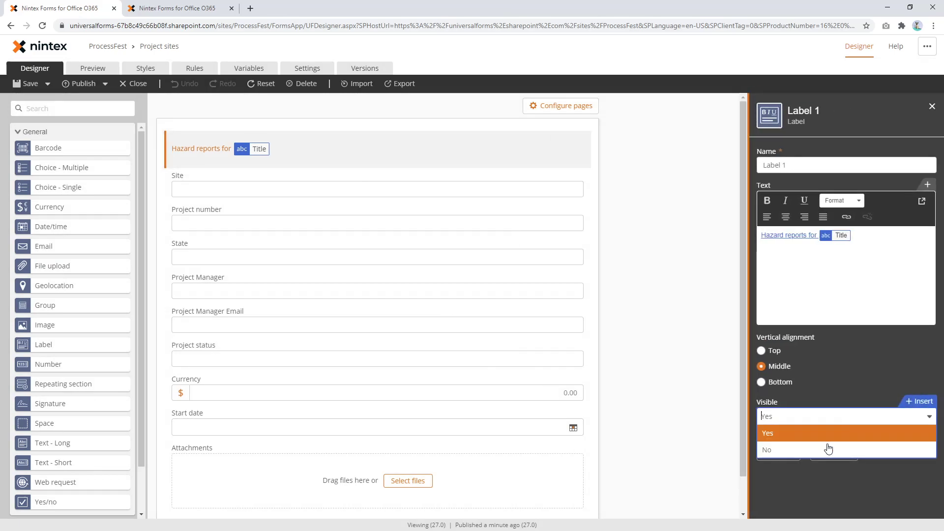
left_click(827, 447)
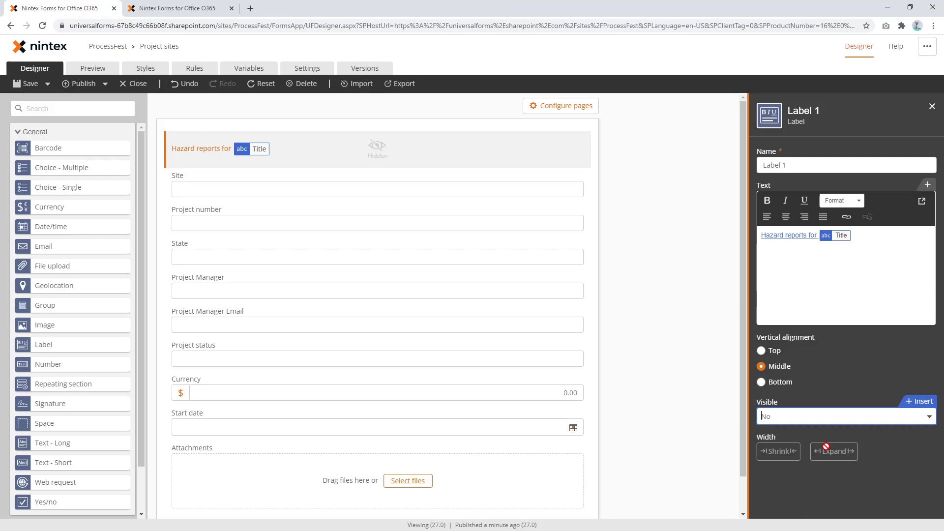
left_click(824, 422)
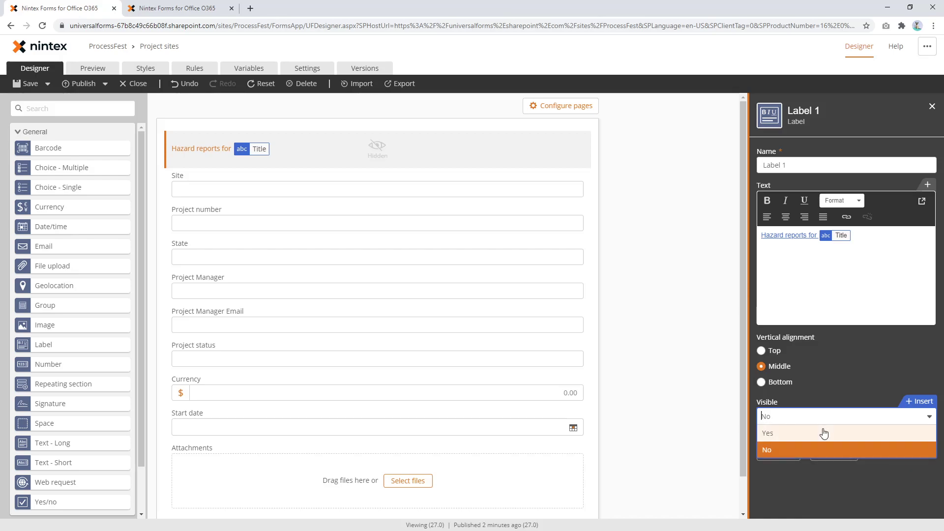
left_click(822, 430)
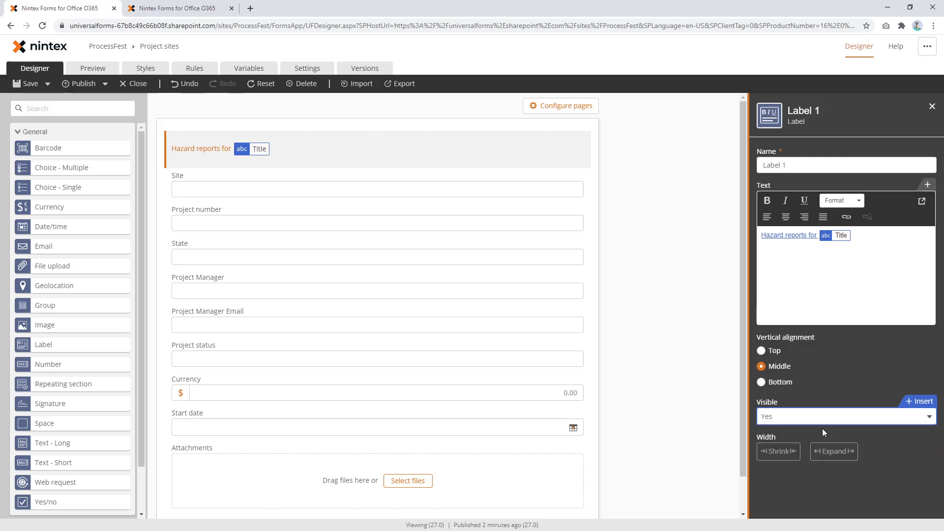
- Start a new rule 'Hide the label' with condition Is Display mode equals Yes
left_click(196, 73)
left_click(711, 131)
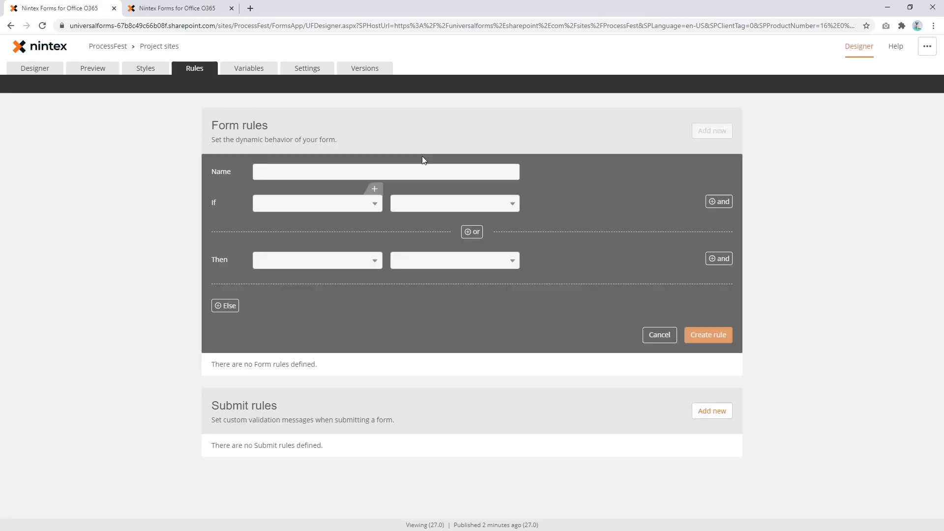
left_click(313, 176)
type("Hide the label")
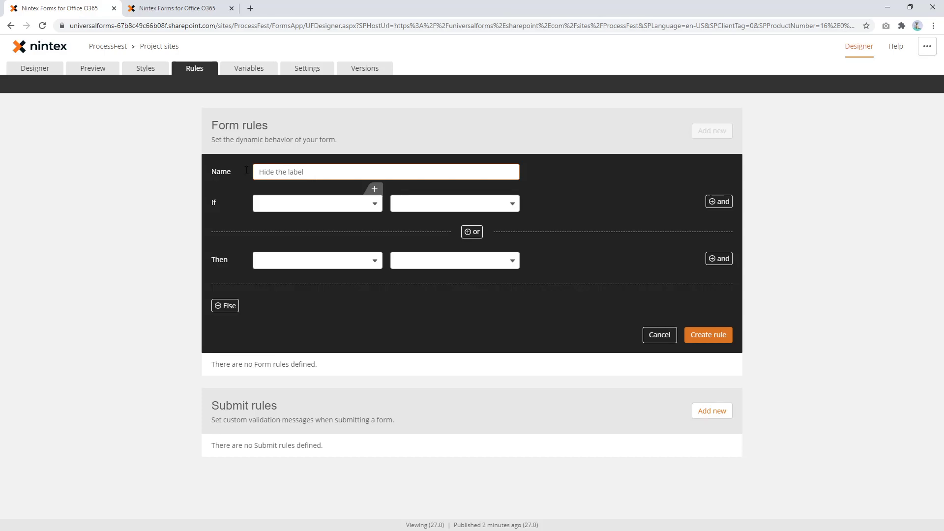
left_click(306, 204)
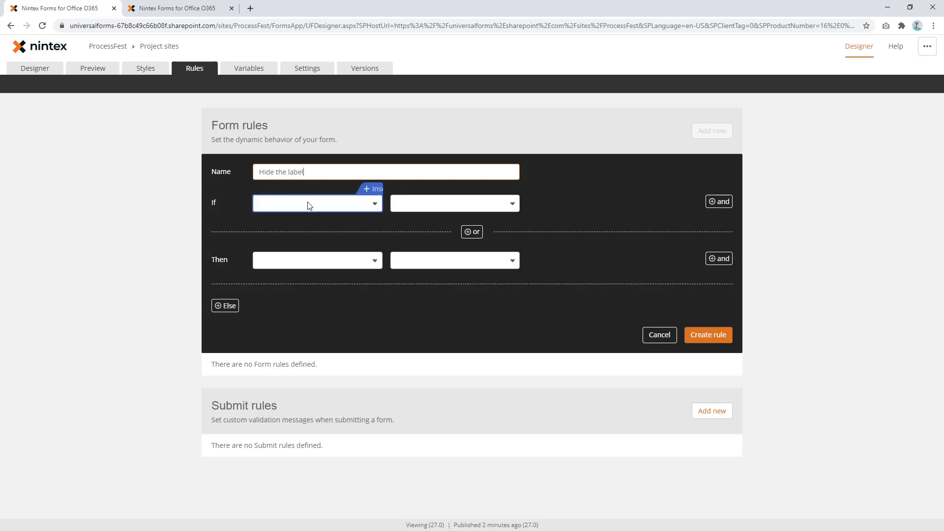
left_click(372, 191)
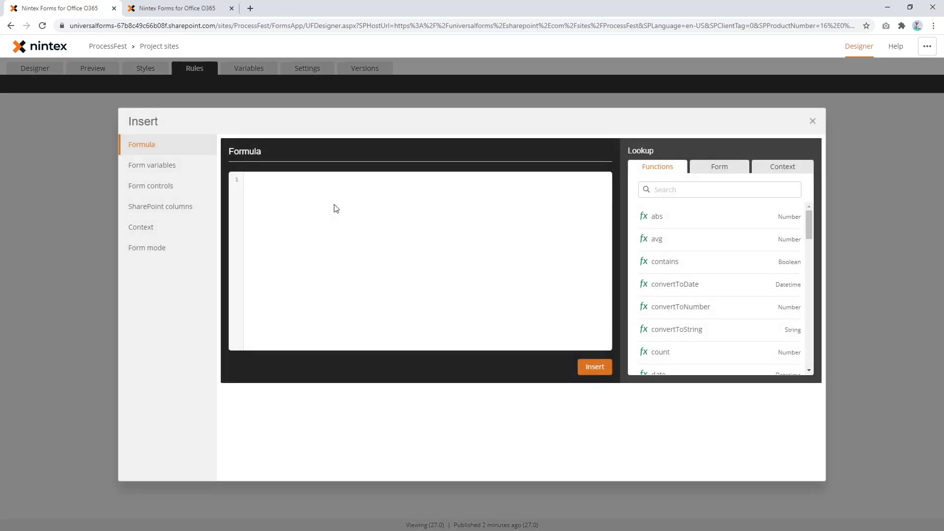
left_click(161, 249)
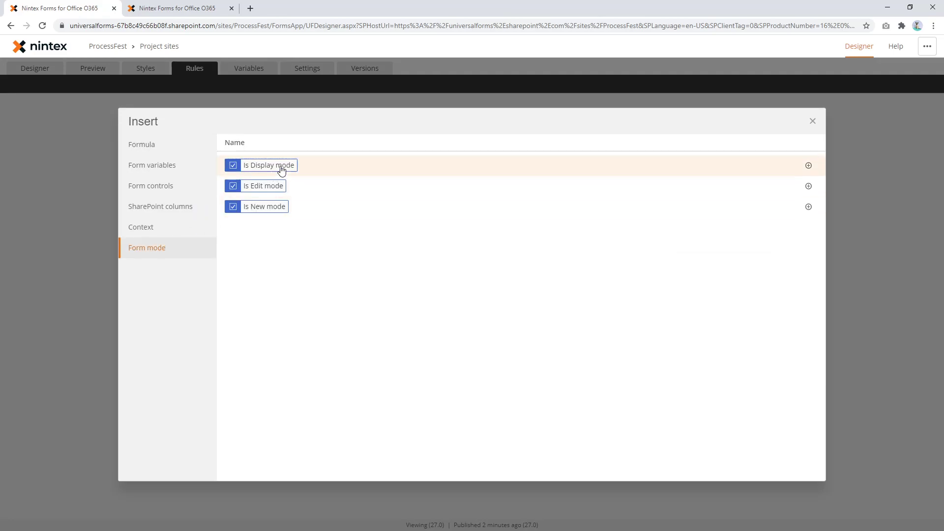
left_click(280, 167)
left_click(437, 204)
left_click(415, 236)
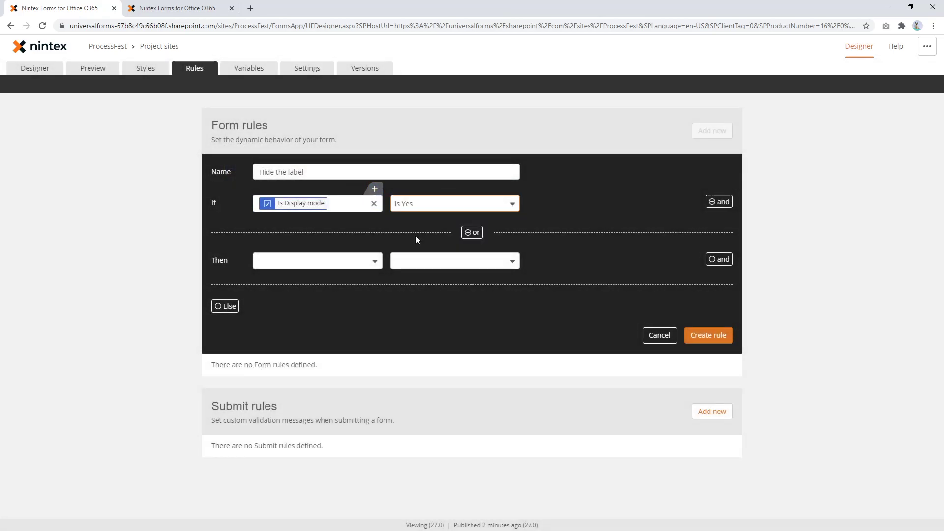
- Set Label 1 Visible to No when true and Yes otherwise, then save the rule
left_click(335, 262)
left_click(276, 328)
left_click(415, 261)
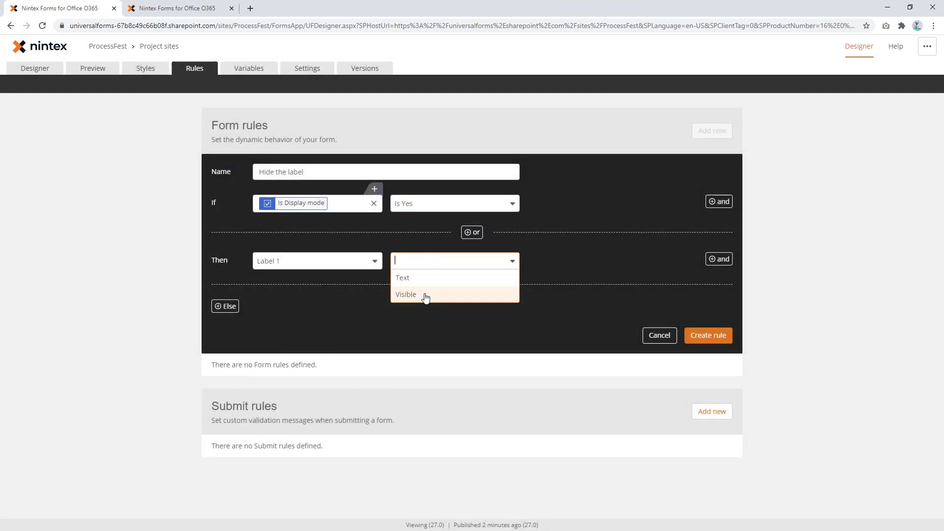
left_click(424, 295)
left_click(227, 306)
left_click(312, 308)
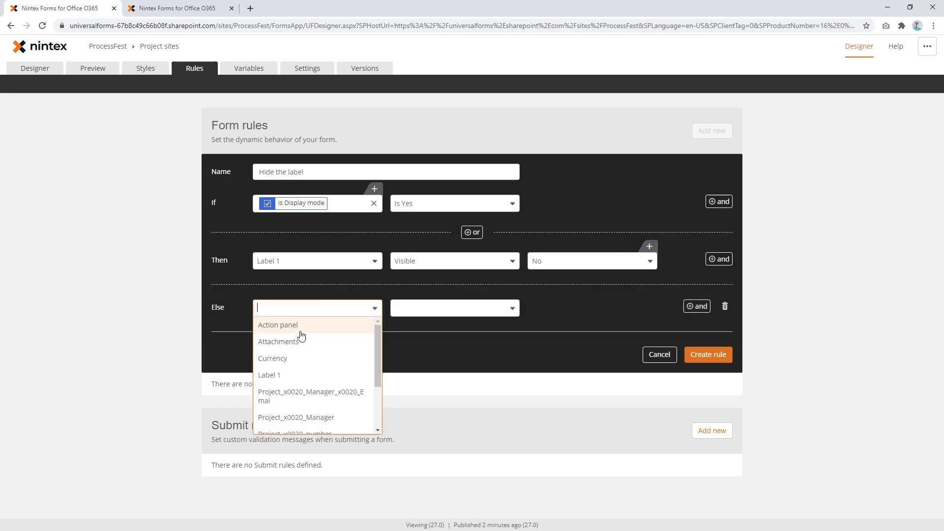
left_click(295, 376)
left_click(426, 311)
left_click(407, 341)
left_click(556, 309)
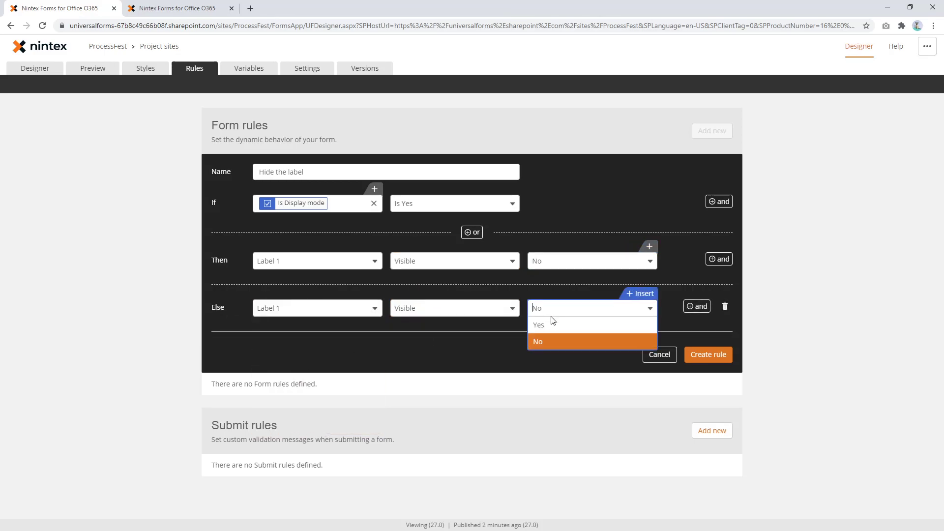
left_click(586, 325)
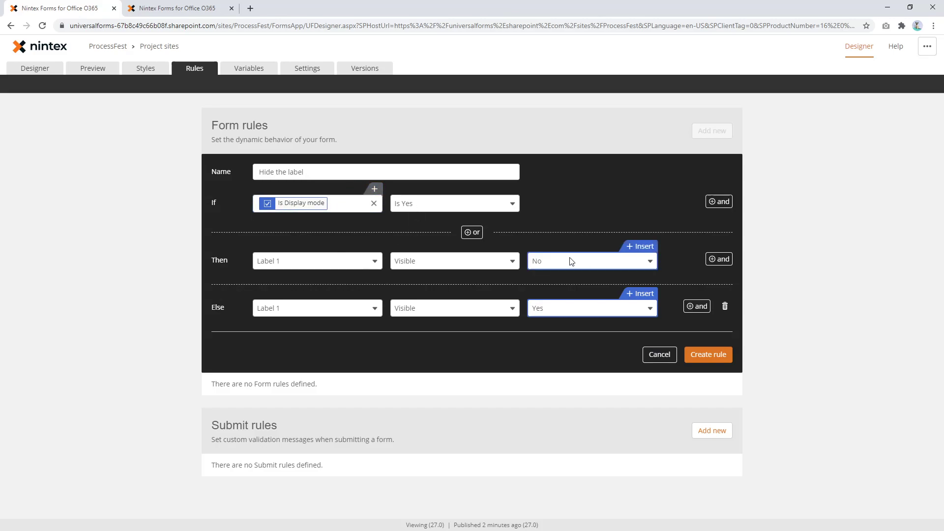
left_click(714, 355)
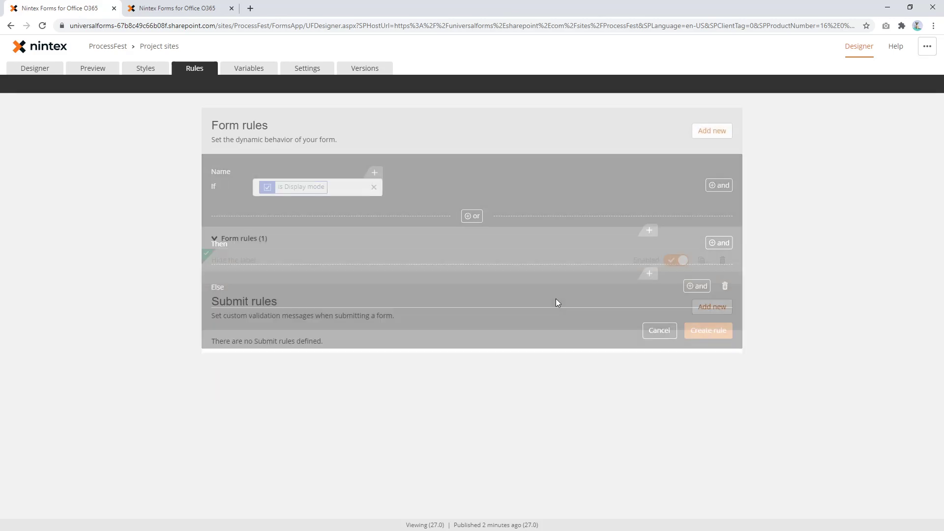
- Preview the form in Edit and Display modes, then return the preview to New mode
left_click(94, 72)
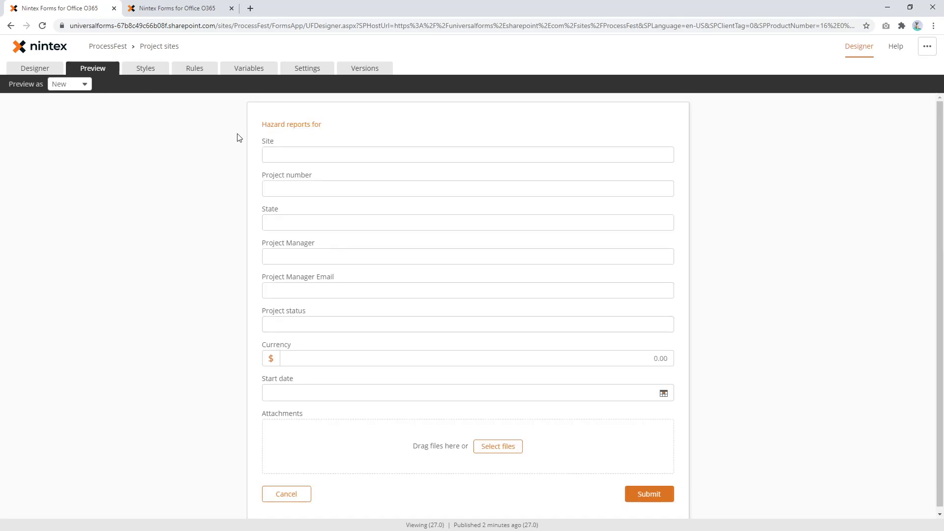
left_click(71, 88)
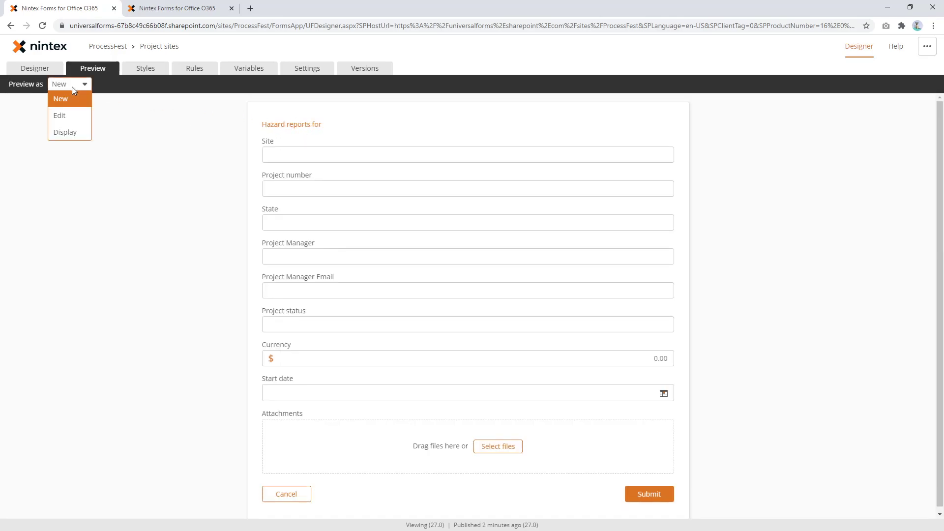
left_click(70, 117)
left_click(76, 92)
left_click(68, 132)
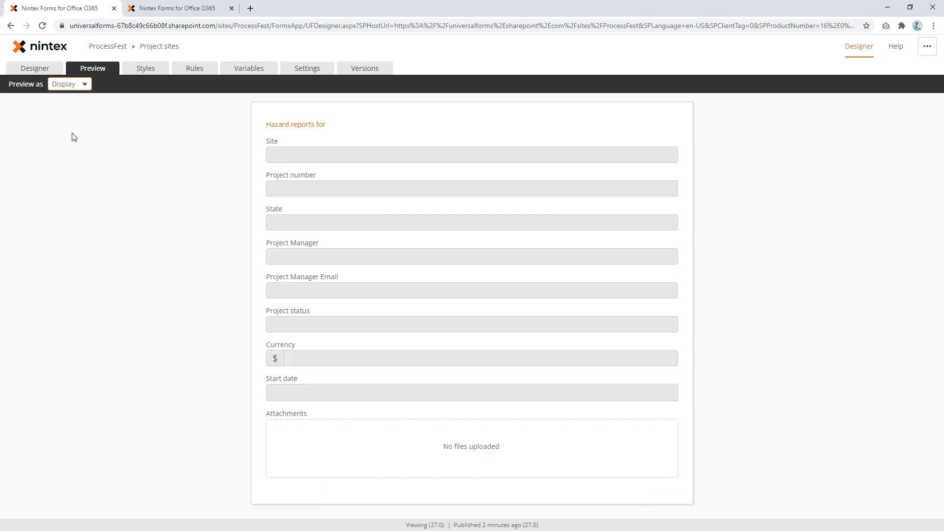
left_click(74, 88)
left_click(61, 99)
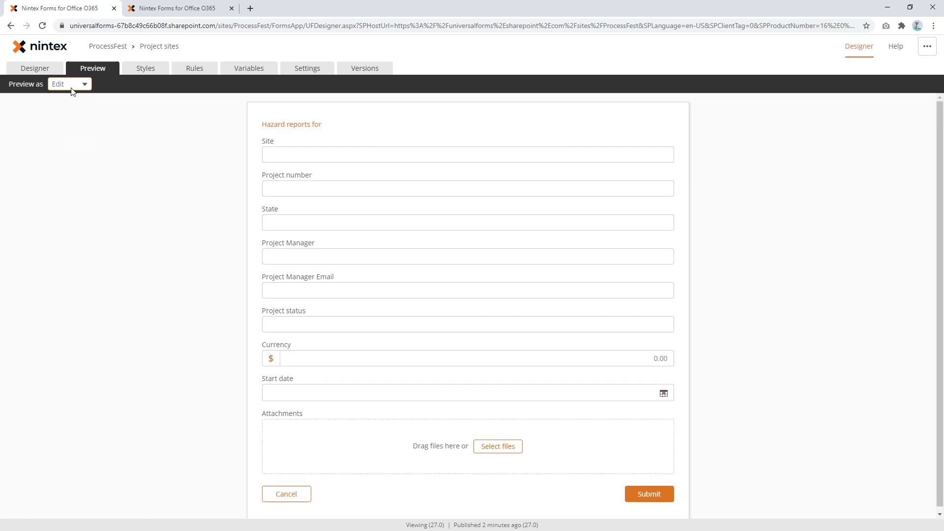
left_click(68, 84)
left_click(72, 102)
- Review the Hide the label rule, recheck the Display-mode preview, and reopen the rule for editing
left_click(202, 69)
left_click(309, 204)
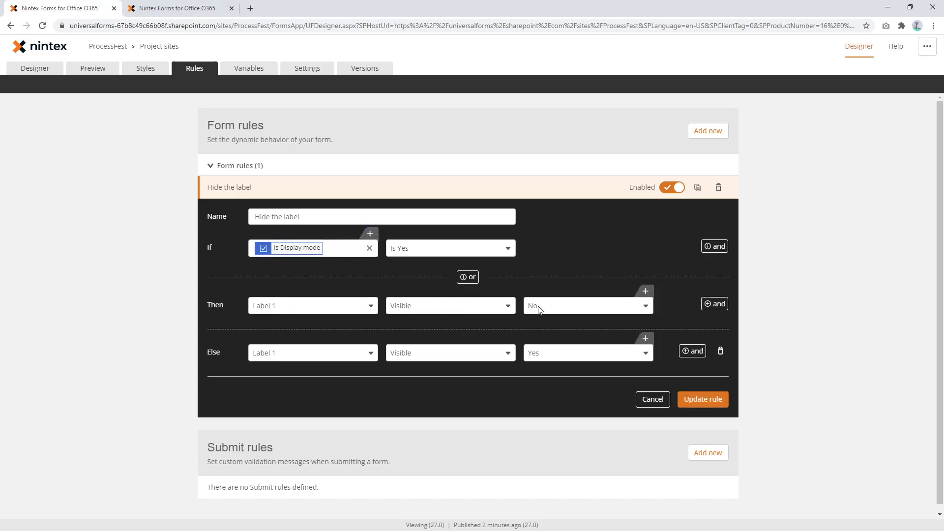
left_click(97, 69)
left_click(69, 84)
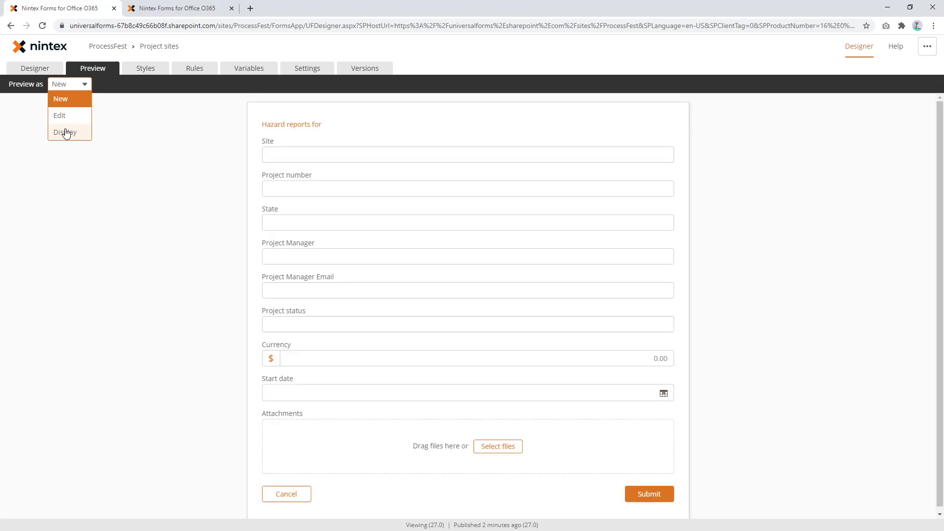
left_click(66, 133)
left_click(61, 88)
left_click(63, 99)
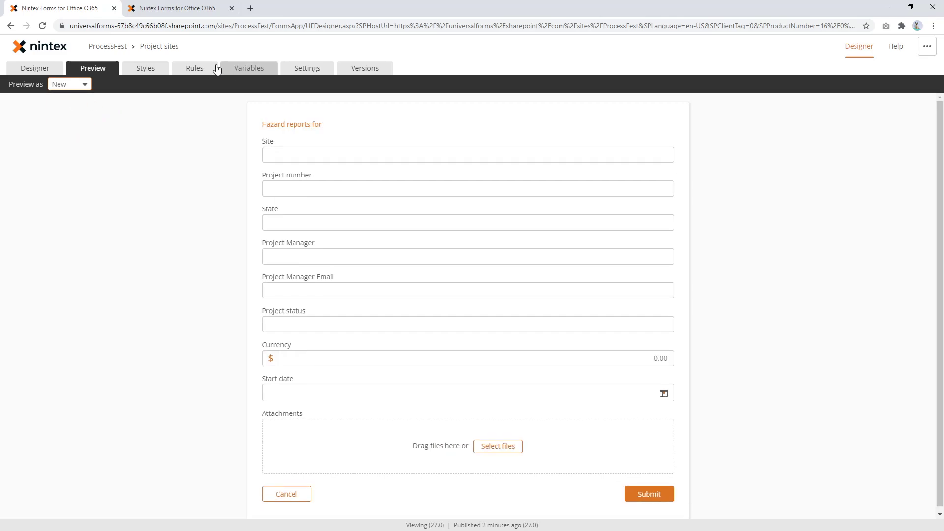
left_click(197, 68)
left_click(391, 195)
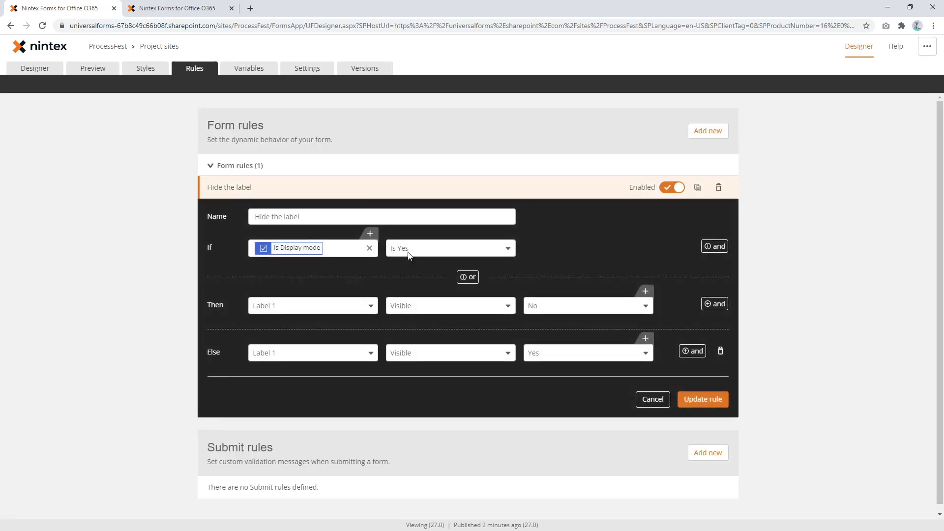
- Change the rule's condition from Is Display mode to Is New mode and update the rule
left_click(369, 248)
left_click(362, 233)
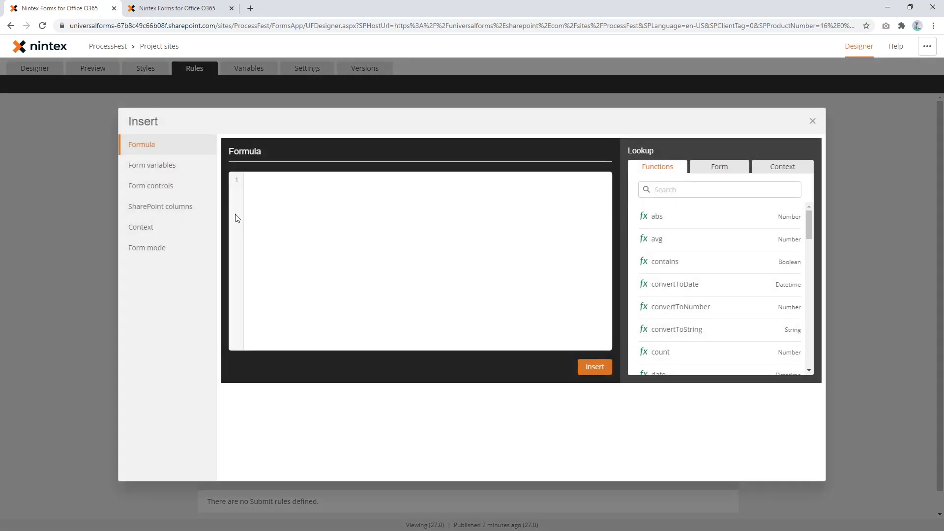
left_click(150, 249)
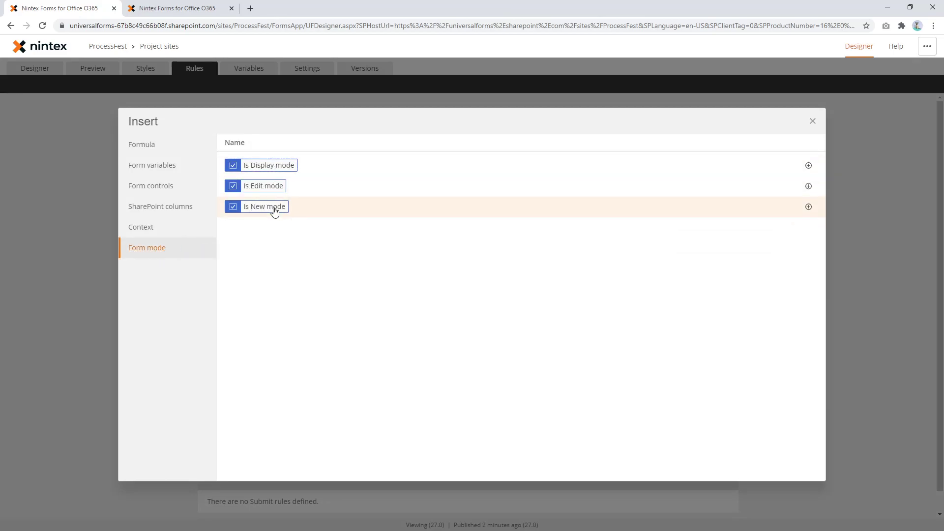
left_click(272, 207)
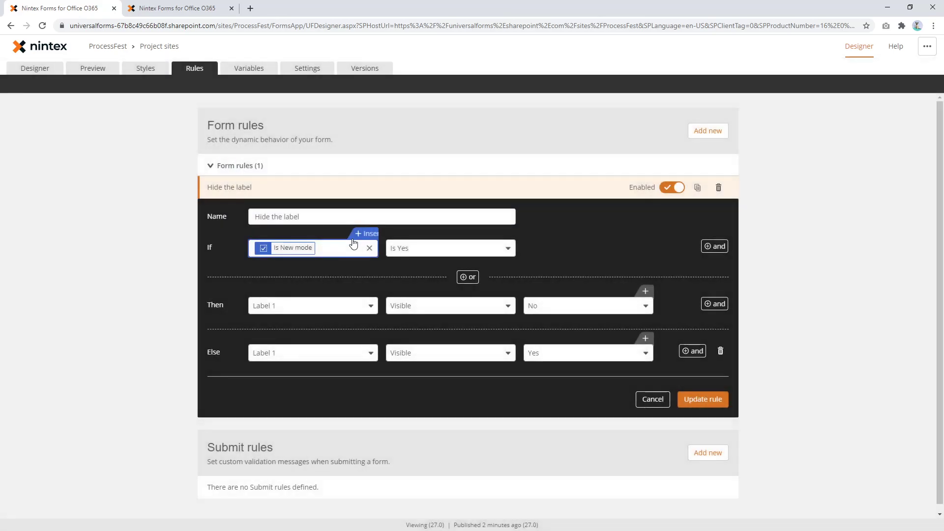
left_click(698, 398)
- Preview the form in Edit, Display and New modes to check the label
left_click(93, 67)
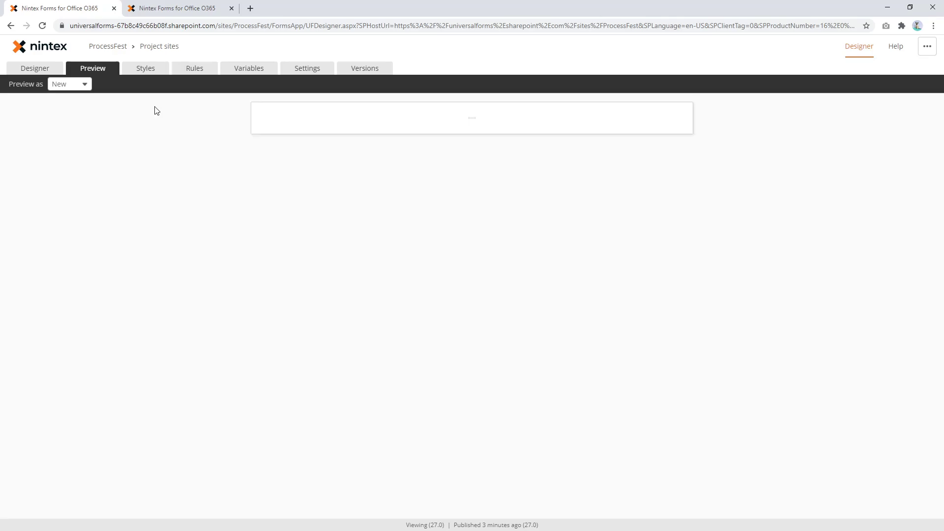
left_click(64, 85)
left_click(67, 117)
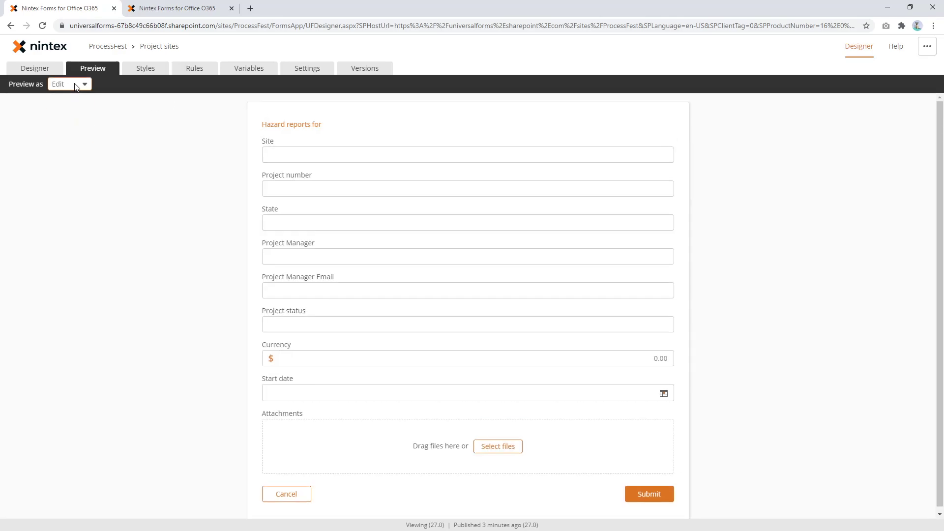
left_click(69, 84)
left_click(70, 130)
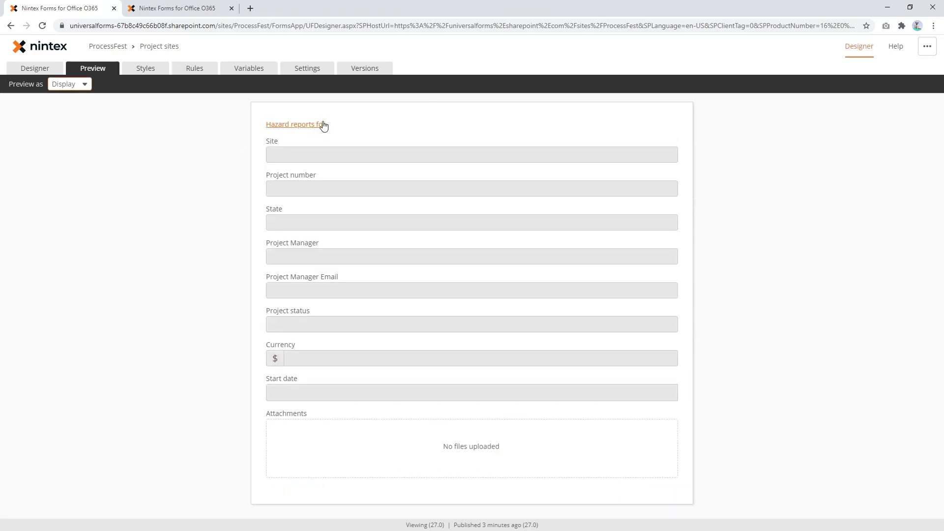
left_click(78, 85)
left_click(84, 101)
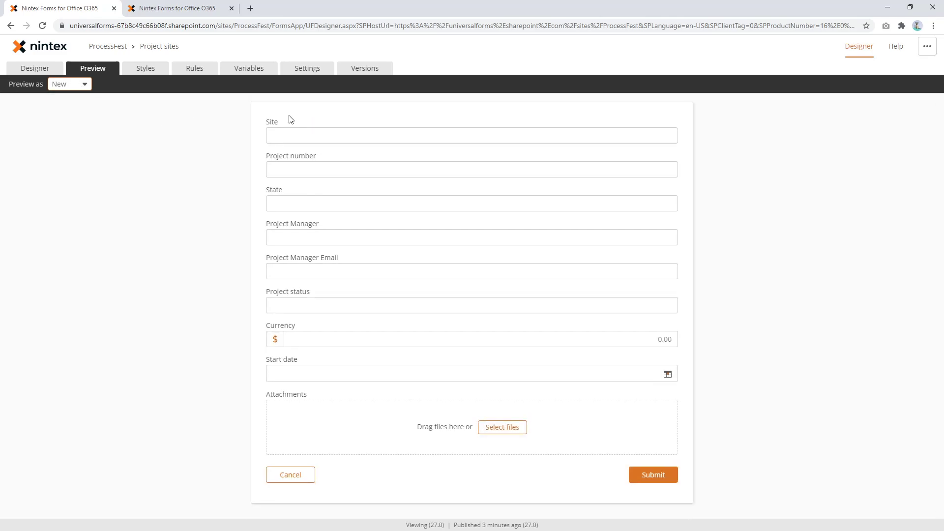
- Expand the Hide the label rule and clear its Is New mode condition
left_click(194, 69)
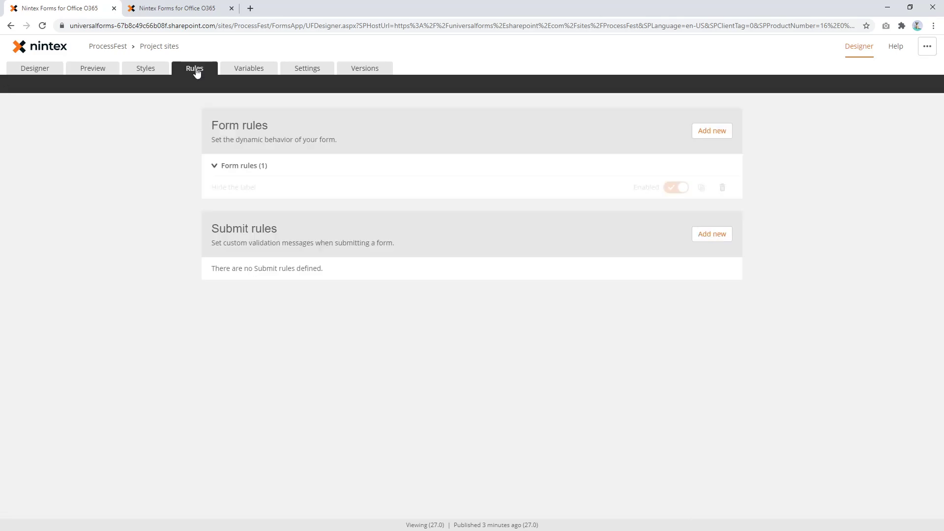
left_click(516, 190)
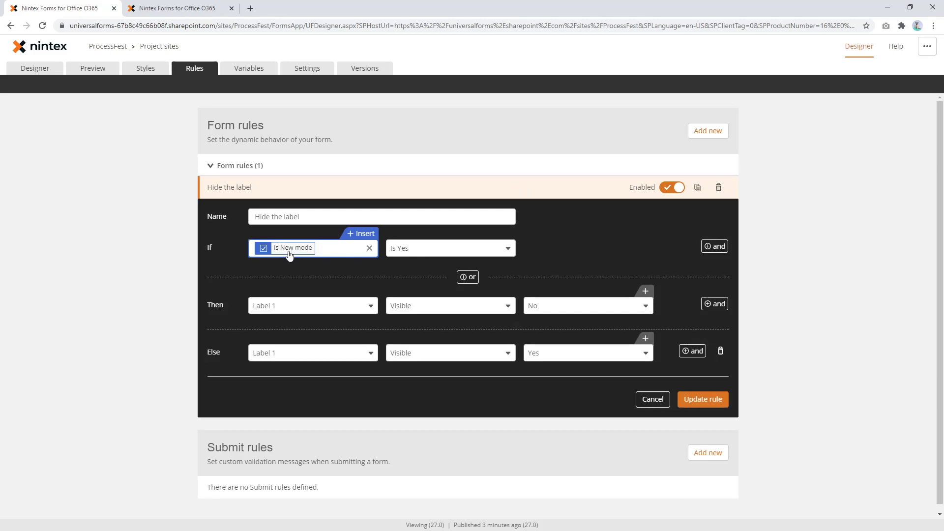
left_click(370, 248)
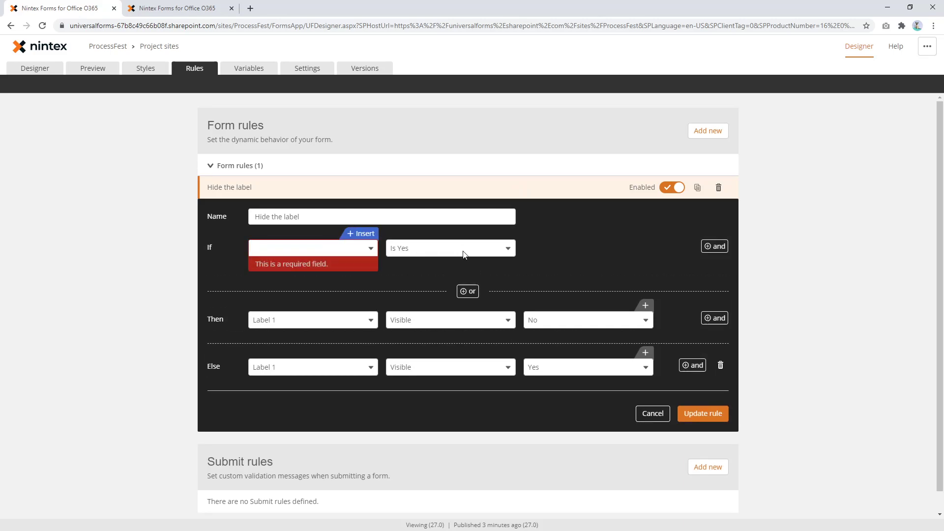
left_click(340, 248)
- Set the rule's condition to Is Edit mode or Is Display mode Is Yes
left_click(363, 234)
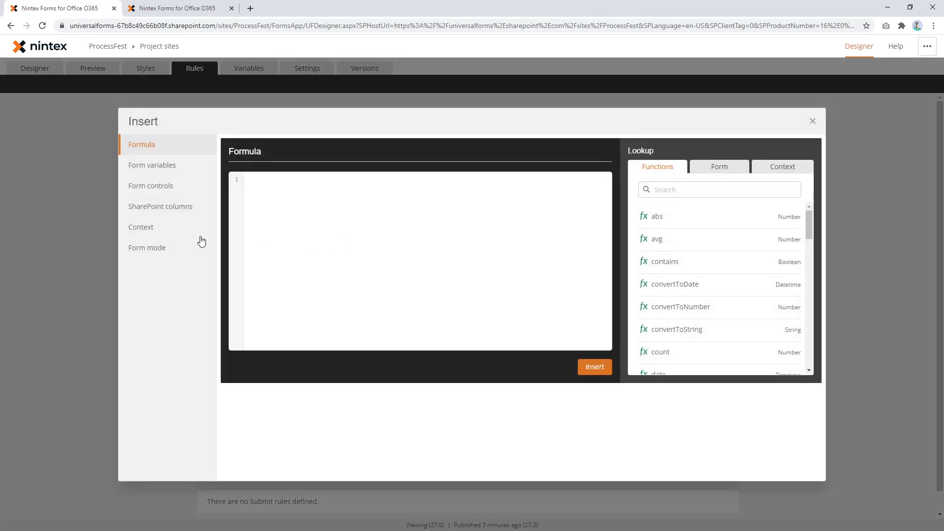
left_click(164, 249)
left_click(270, 185)
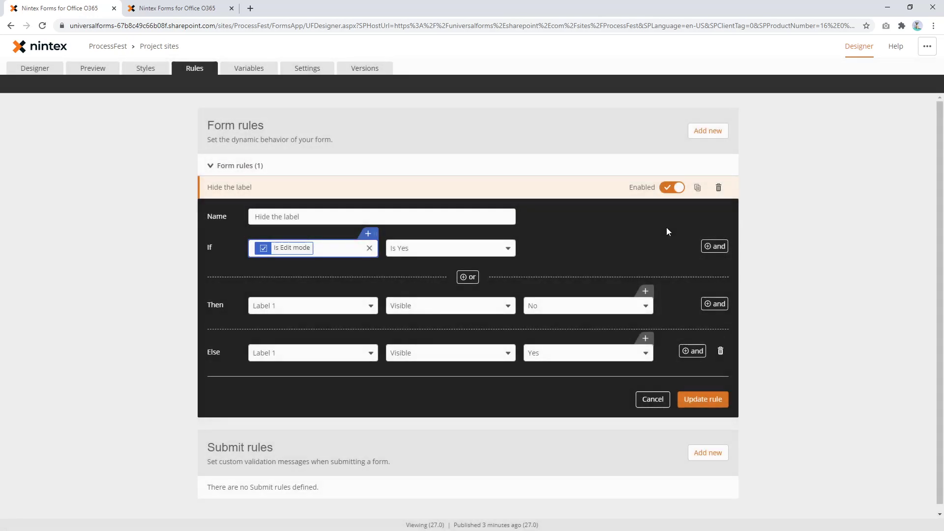
left_click(476, 277)
left_click(320, 306)
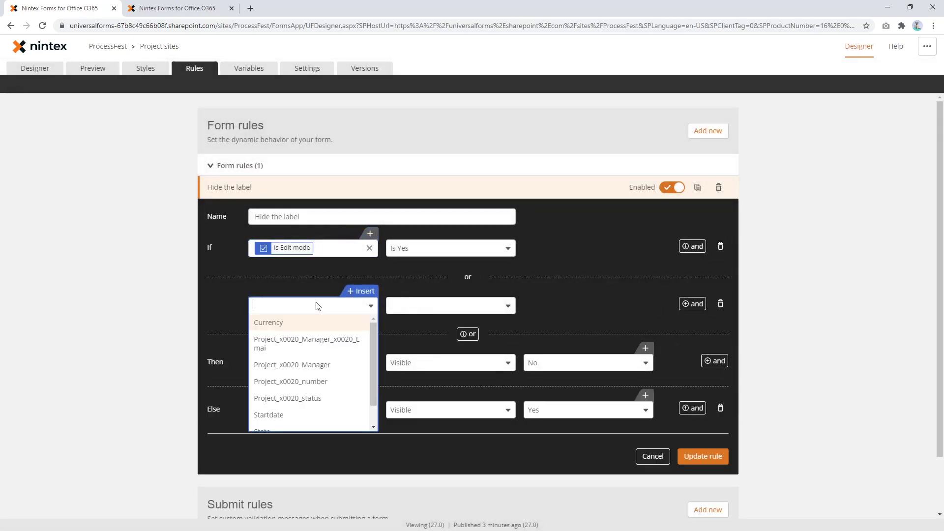
left_click(360, 293)
left_click(169, 250)
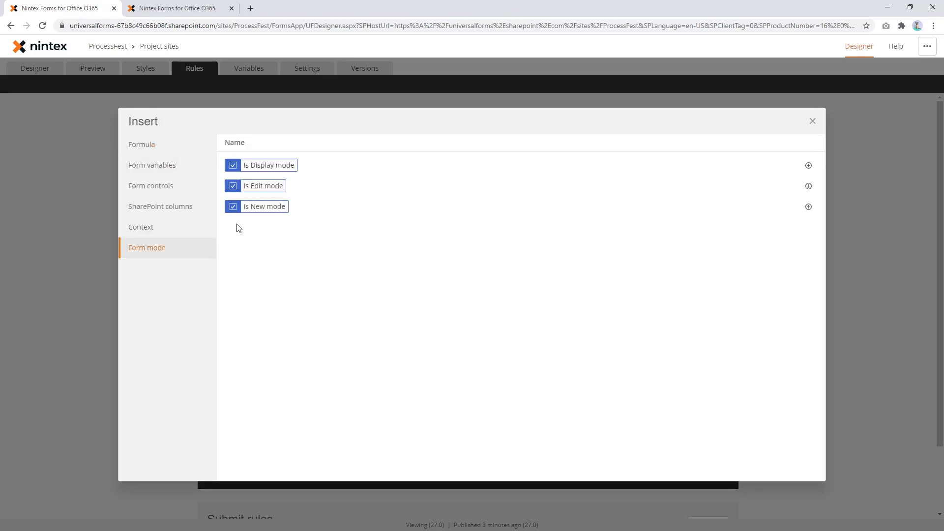
left_click(274, 165)
left_click(430, 307)
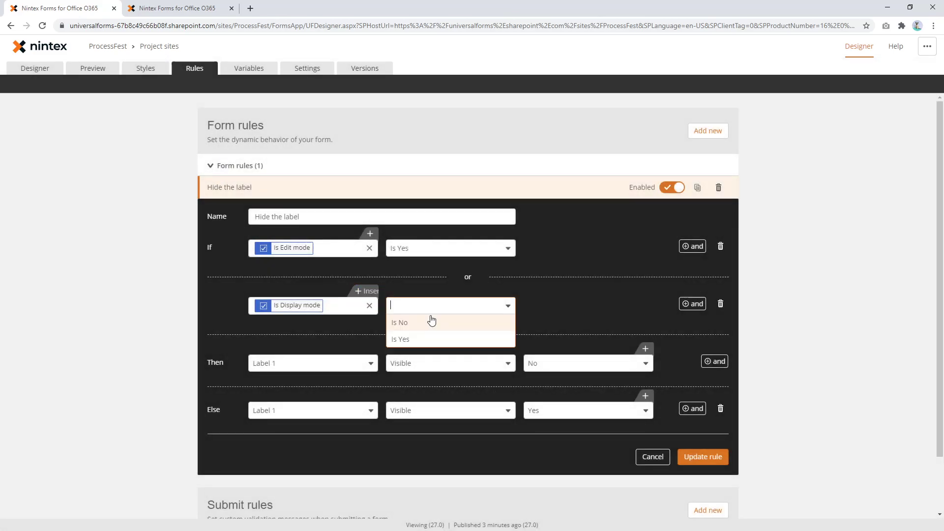
left_click(428, 340)
- Make Then set Visible to Yes and Else to No, and update the rule
left_click(555, 363)
left_click(554, 380)
left_click(558, 412)
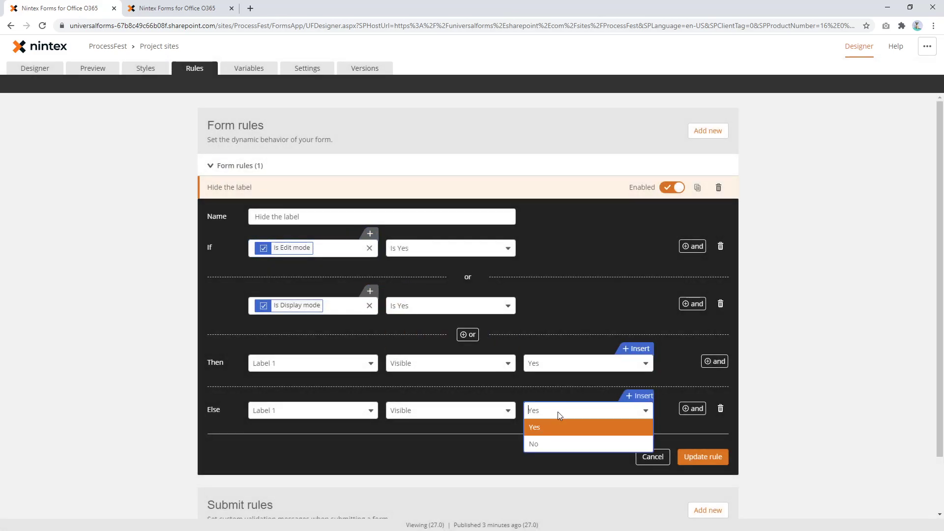
left_click(554, 443)
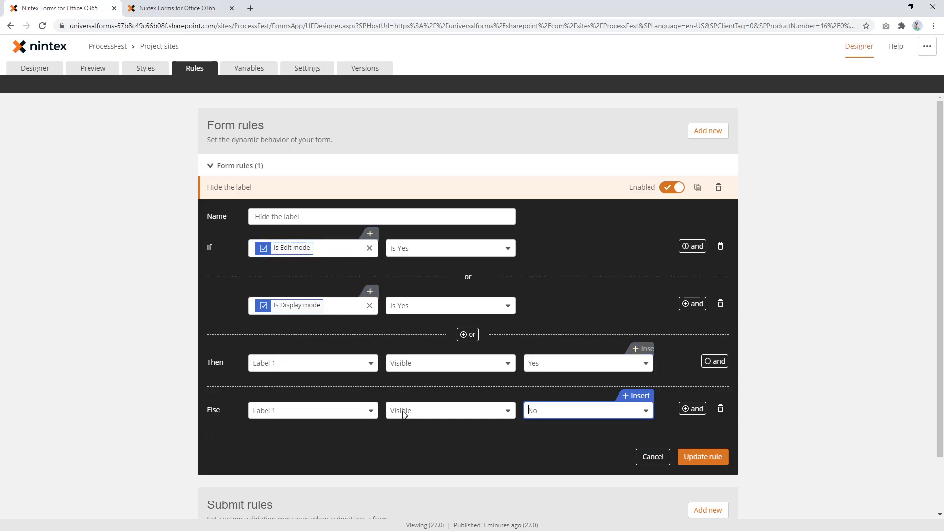
left_click(689, 458)
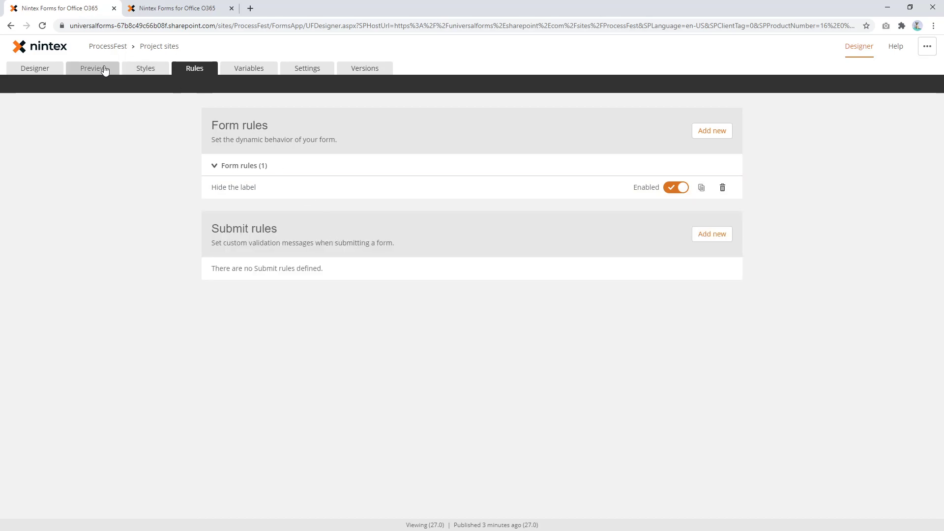
- Preview the form in Edit and Display modes
left_click(105, 70)
left_click(73, 86)
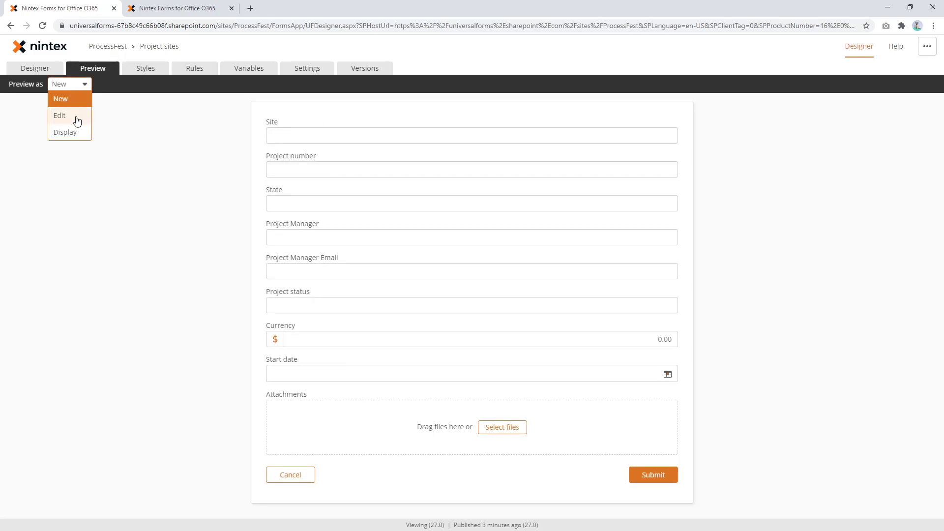
left_click(77, 120)
left_click(69, 84)
left_click(69, 132)
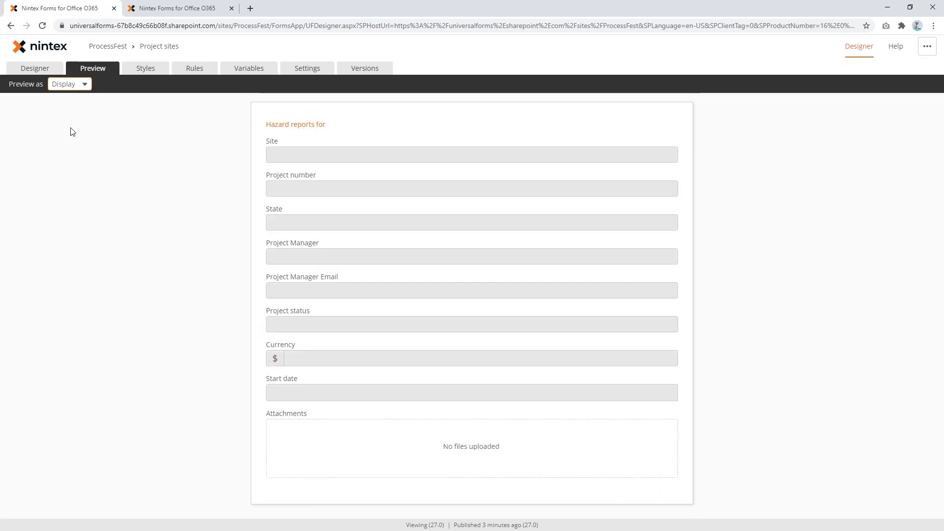
- Delete the Hide the label rule from the form rules
left_click(40, 68)
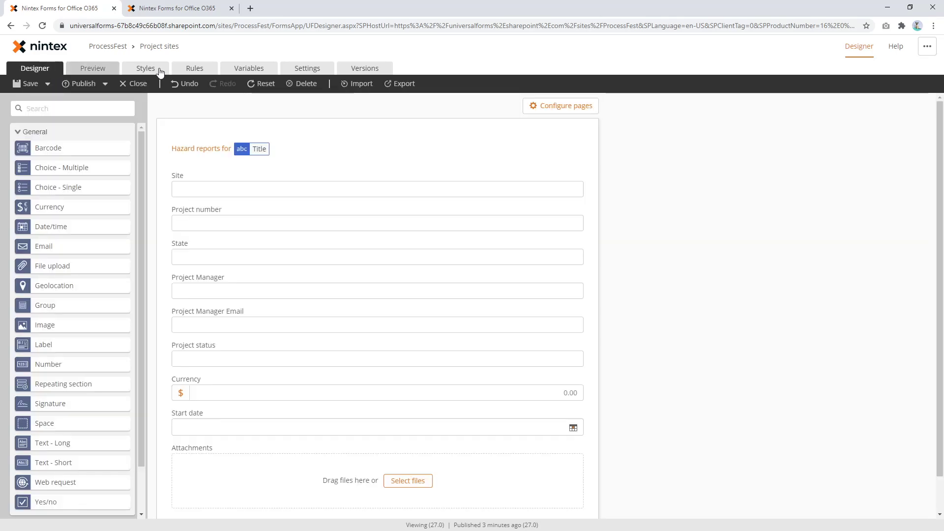
left_click(195, 69)
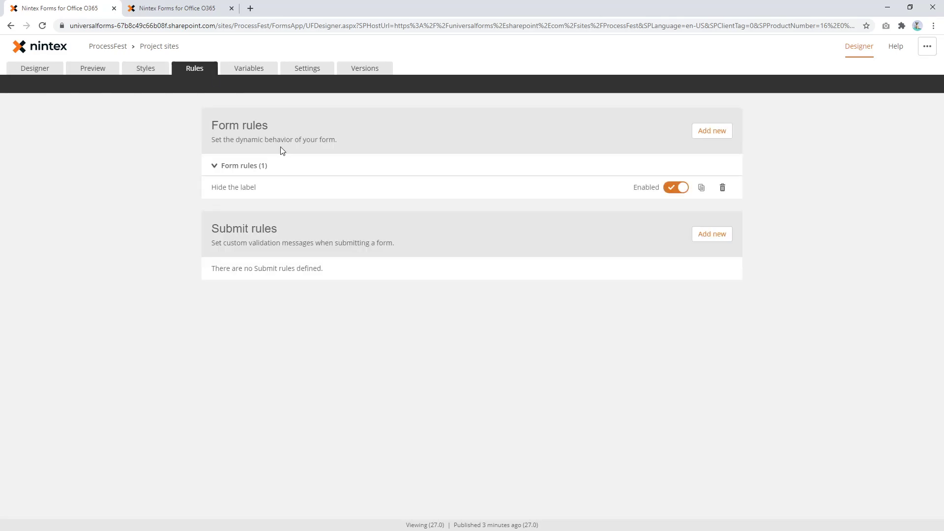
left_click(722, 190)
left_click(701, 187)
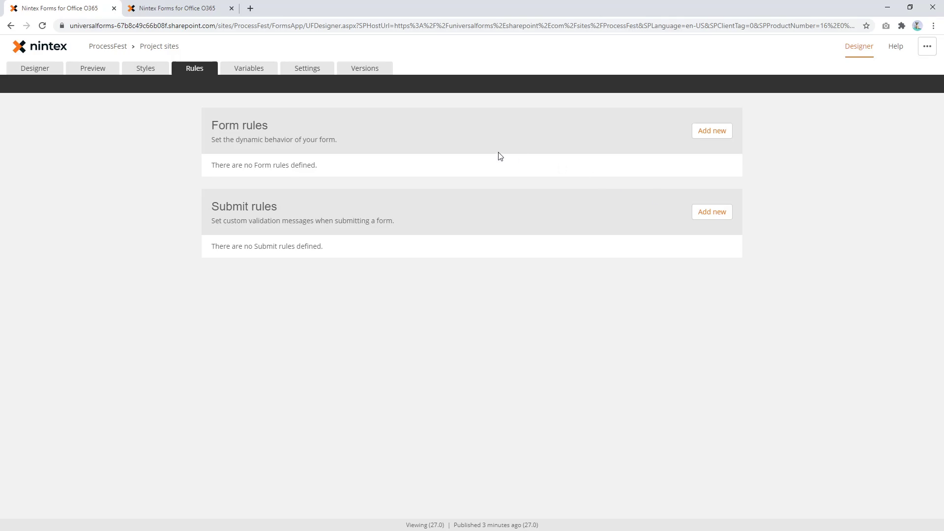
- Set the Hazard reports label's Visible property to Form mode > Is Display mode
left_click(45, 68)
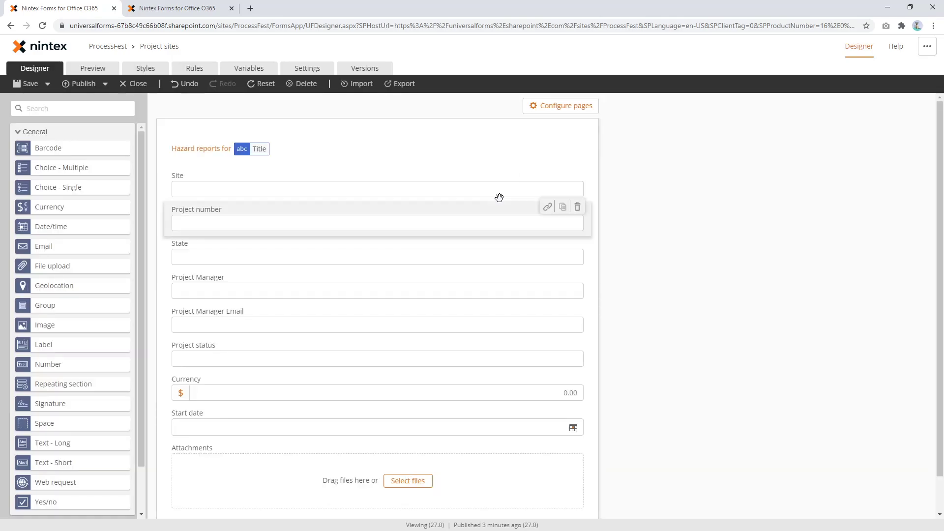
left_click(399, 146)
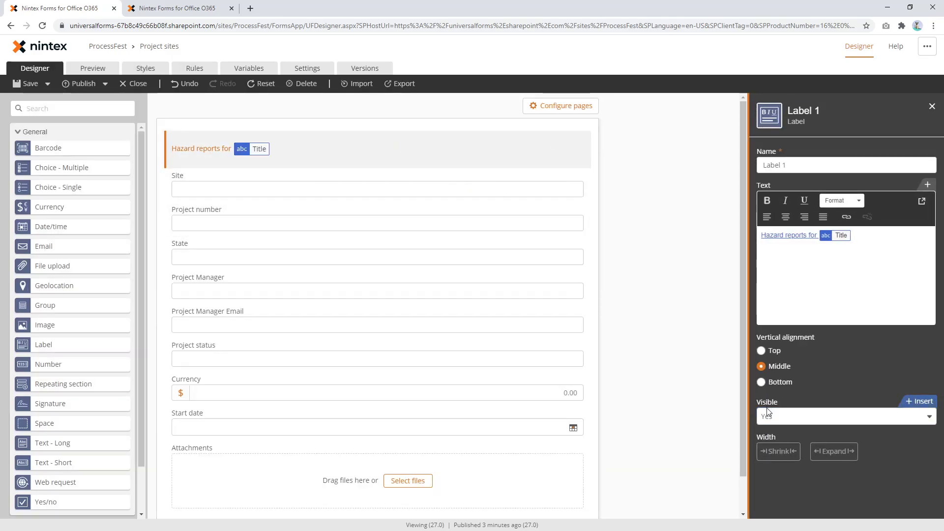
left_click(923, 403)
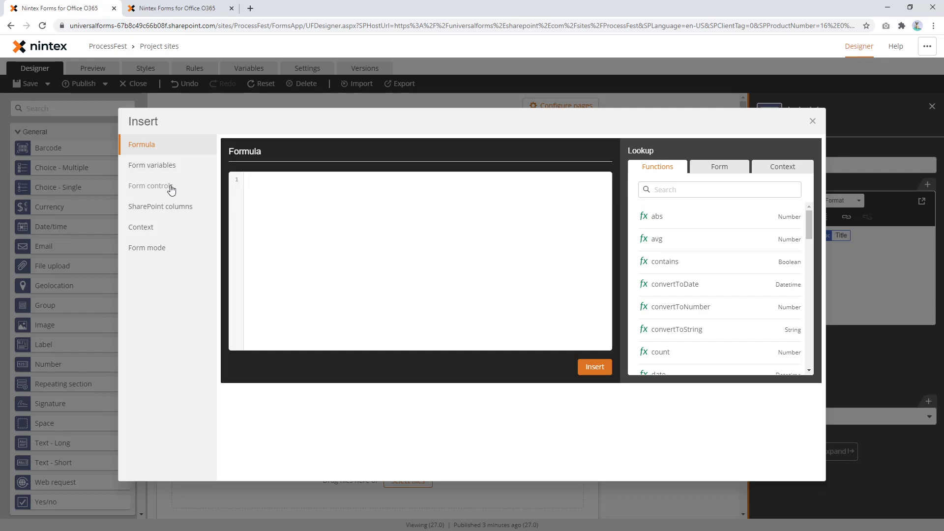
left_click(171, 188)
left_click(158, 244)
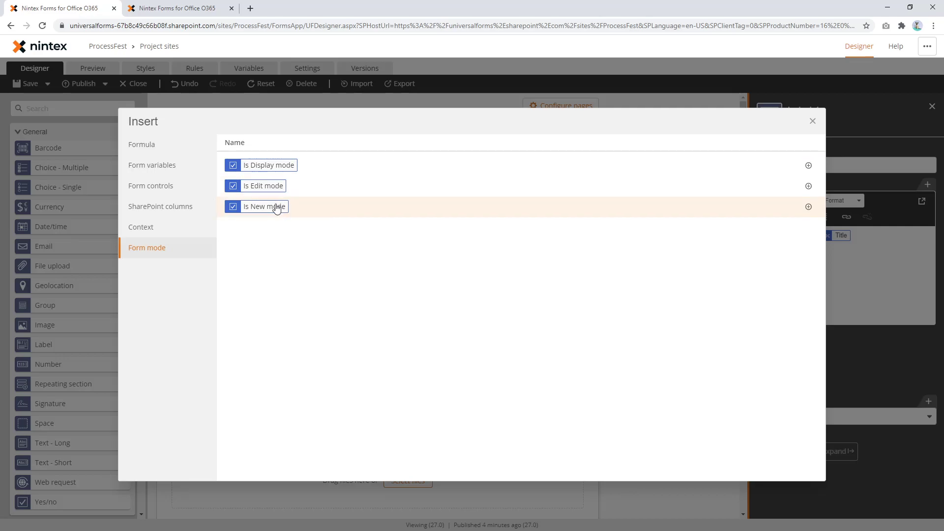
left_click(278, 166)
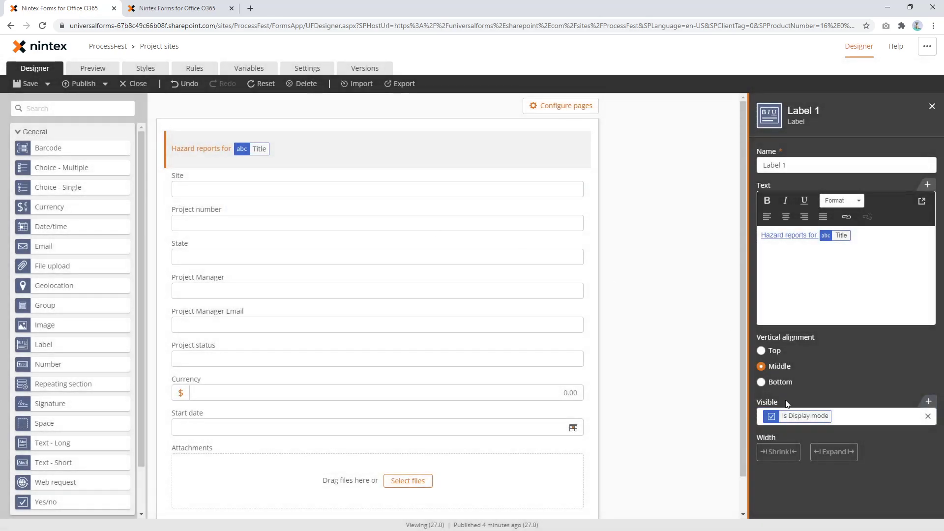
- Preview the form in Display and Edit modes
left_click(96, 70)
left_click(75, 87)
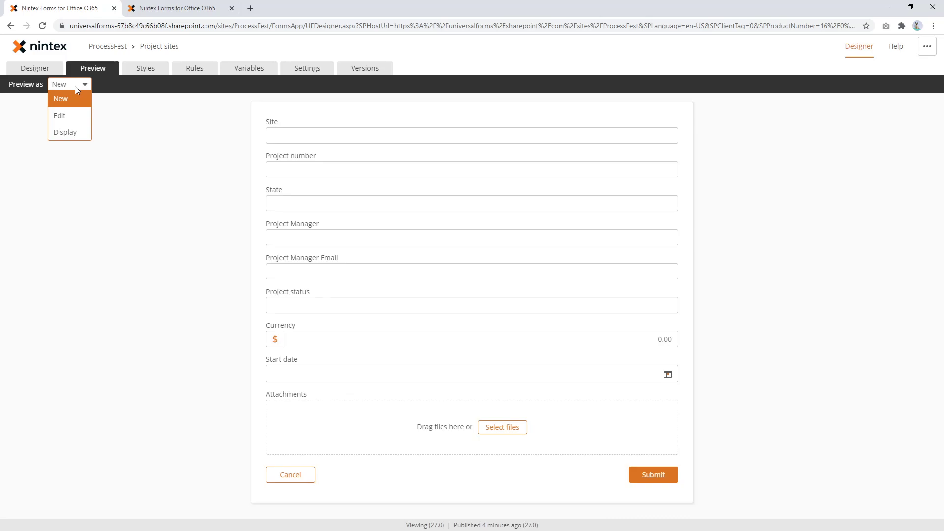
left_click(67, 131)
left_click(69, 86)
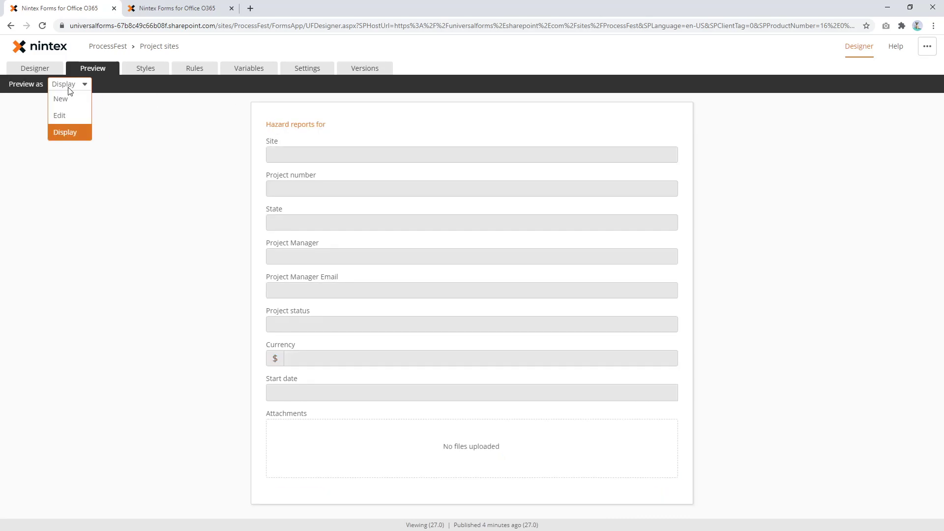
left_click(66, 117)
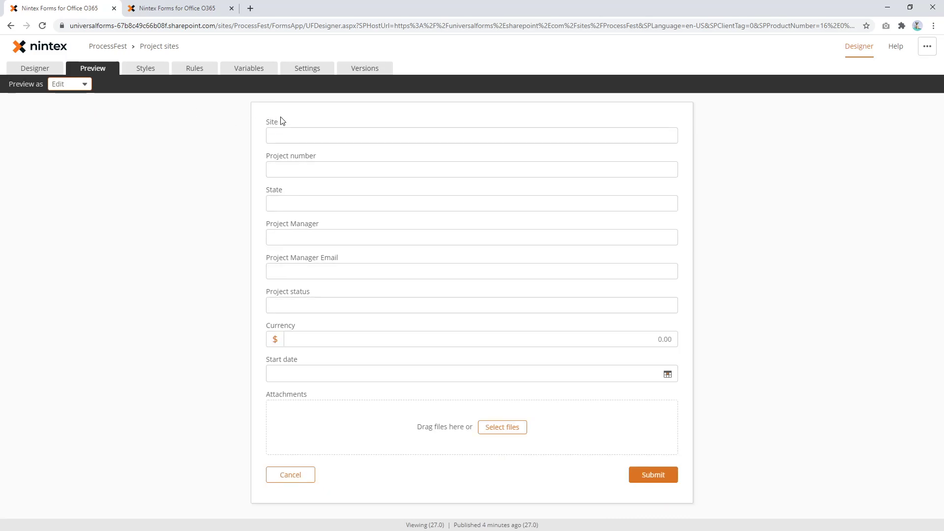
- Replace the label's visibility with the formula Is New mode != true
left_click(53, 69)
left_click(369, 153)
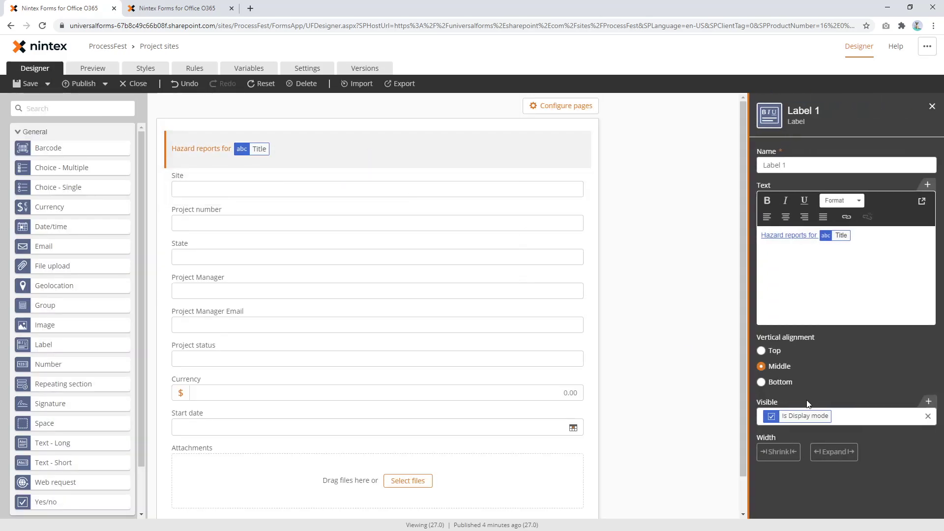
left_click(928, 416)
left_click(928, 401)
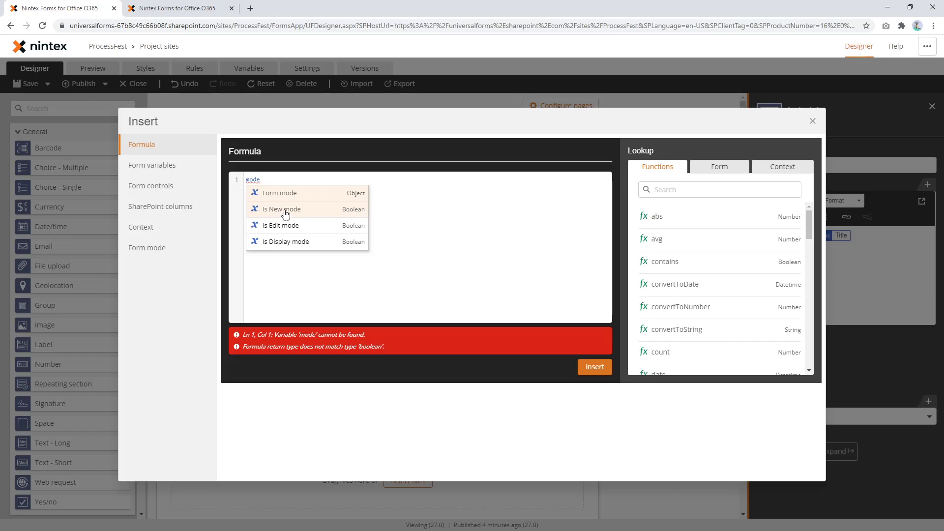
left_click(287, 211)
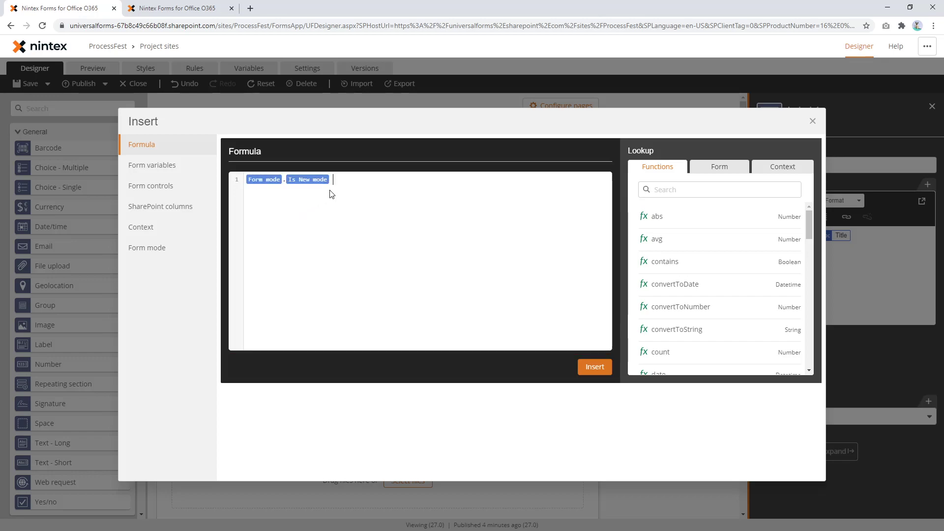
key("BackSpace")
type("!= true")
type("==")
left_click(595, 368)
- Preview the form in Edit and Display modes to confirm the label shows
left_click(92, 68)
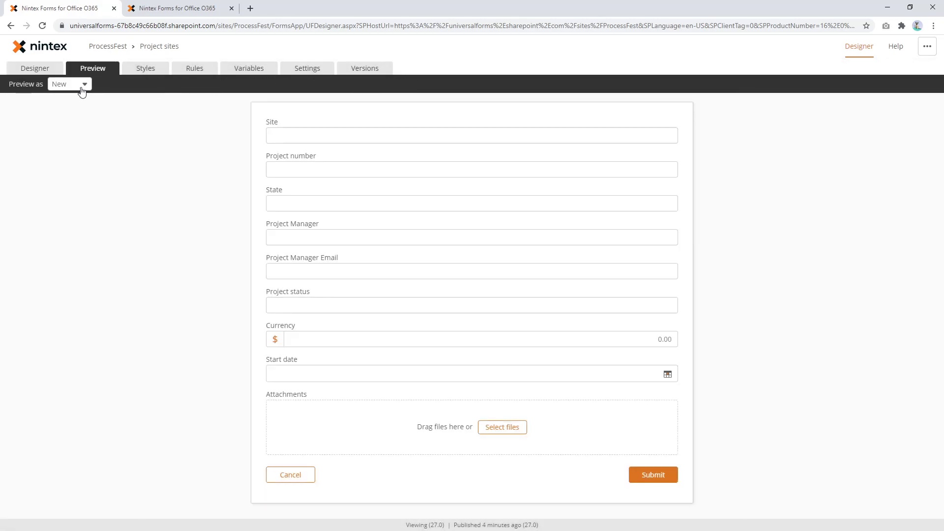
left_click(73, 85)
left_click(76, 115)
left_click(74, 84)
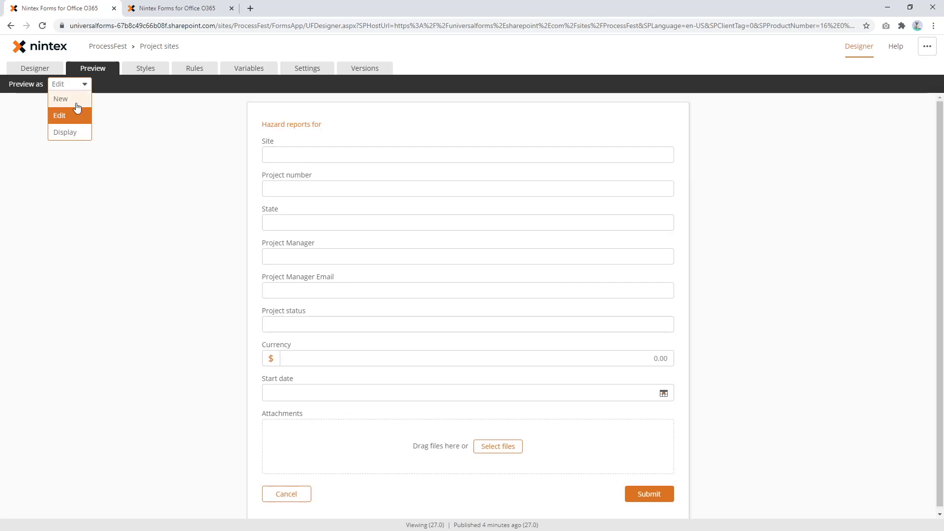
left_click(66, 133)
- Set the label's Visible formula to Is Edit mode == true || Is Display mode == true
left_click(35, 69)
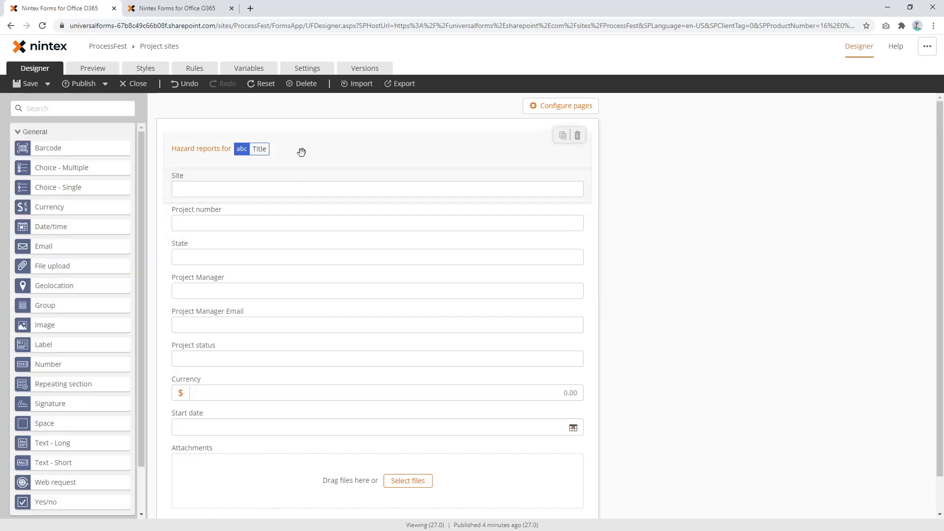
left_click(299, 150)
left_click(928, 416)
left_click(928, 401)
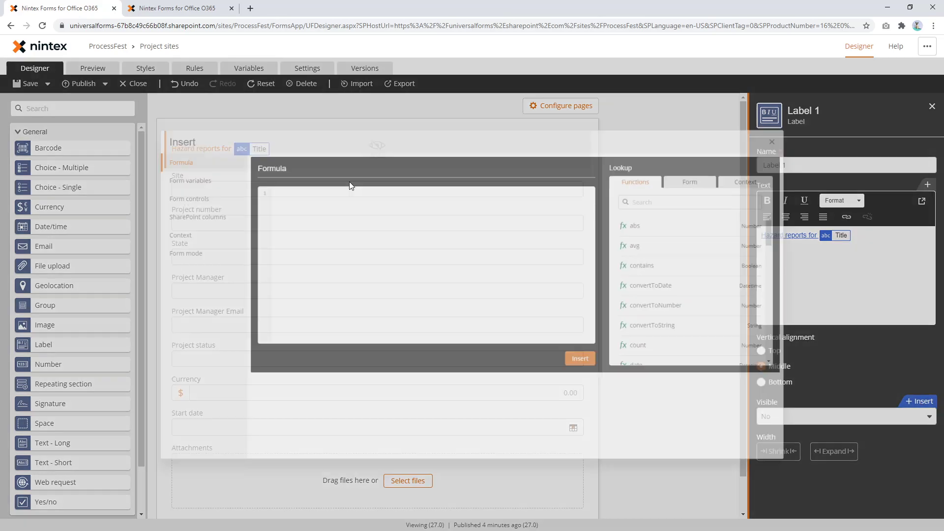
left_click(262, 194)
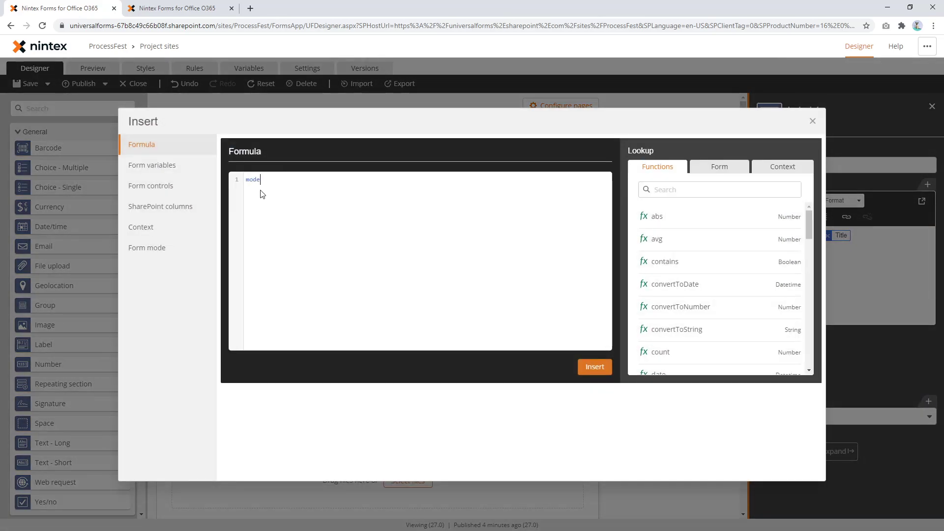
key("Down")
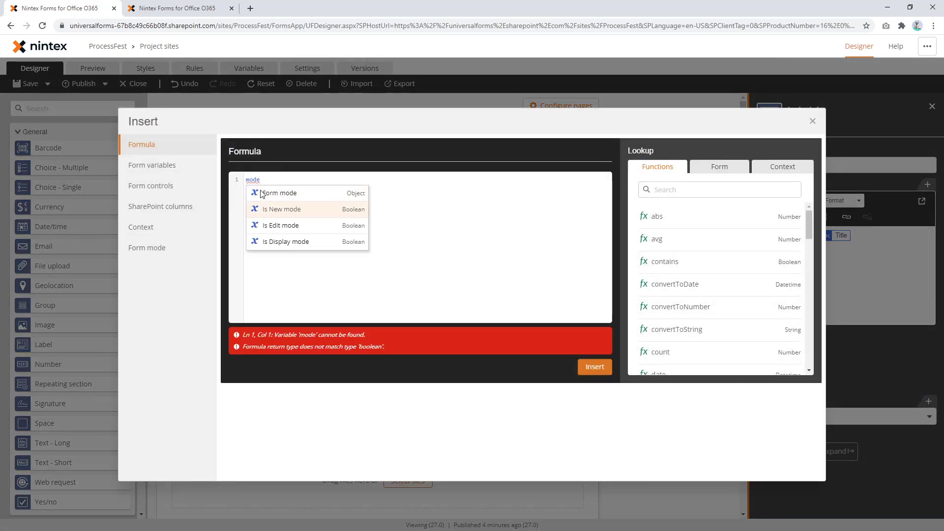
key("Up")
key("Down")
key("Down")
key("Return")
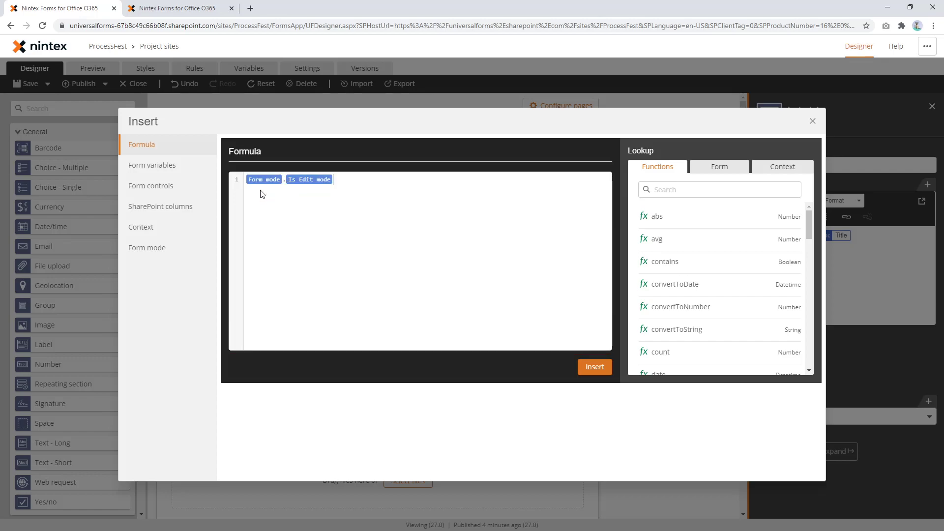
type("== ")
type("true || ")
type("form")
key("Down")
key("Down")
key("Down")
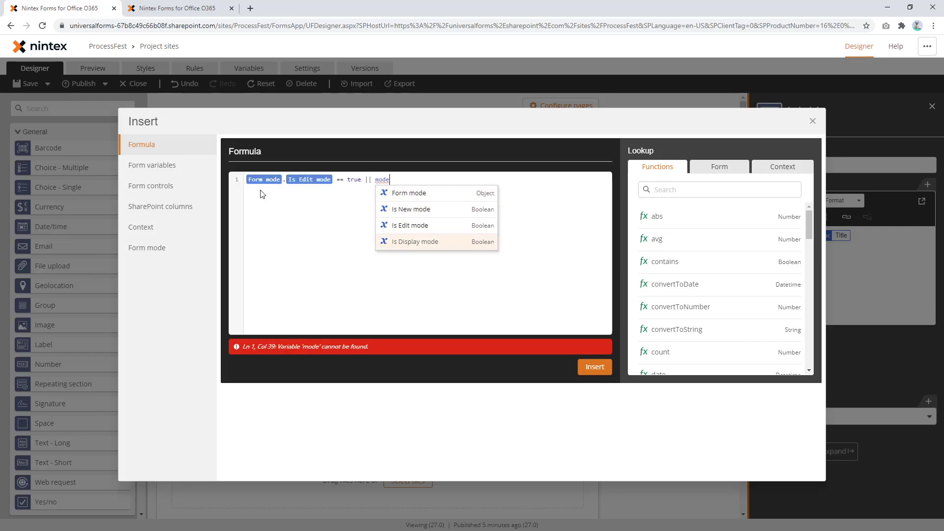
key("Return")
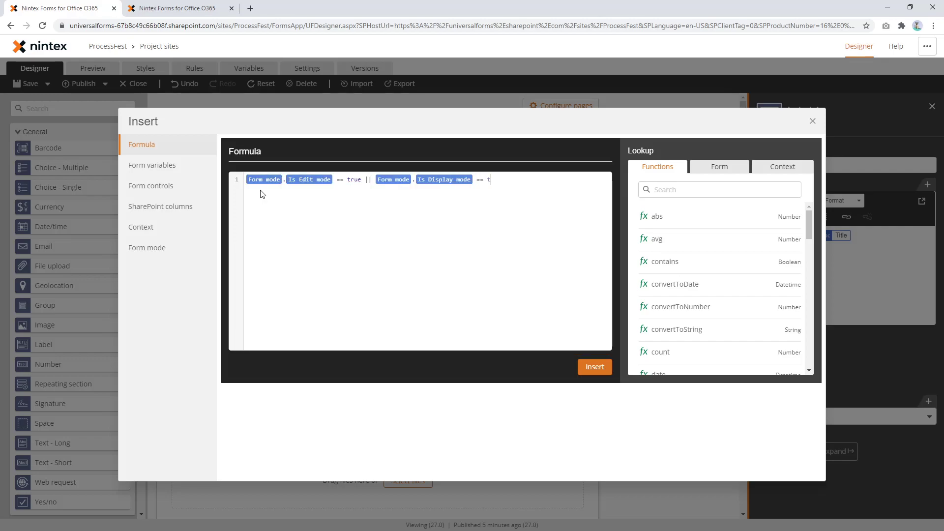
left_click(592, 368)
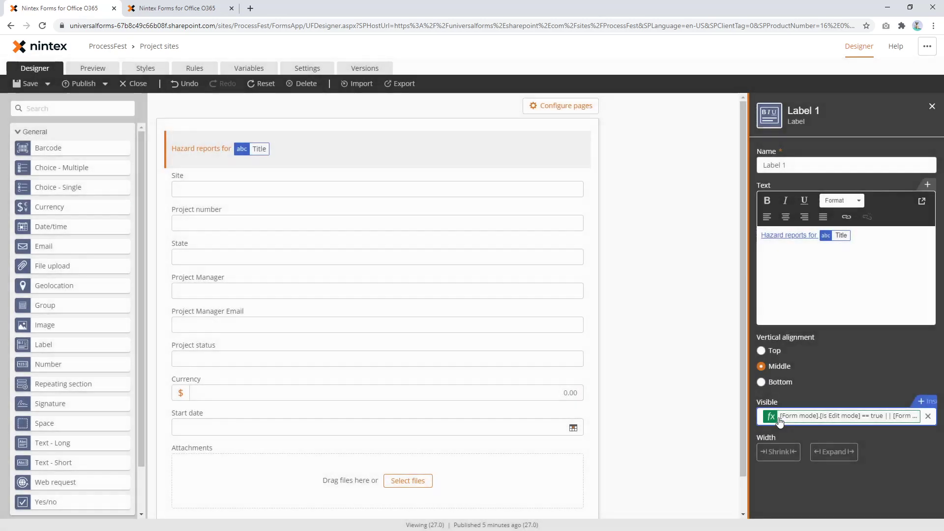
- Preview the form in Edit and Display modes
left_click(90, 69)
left_click(80, 86)
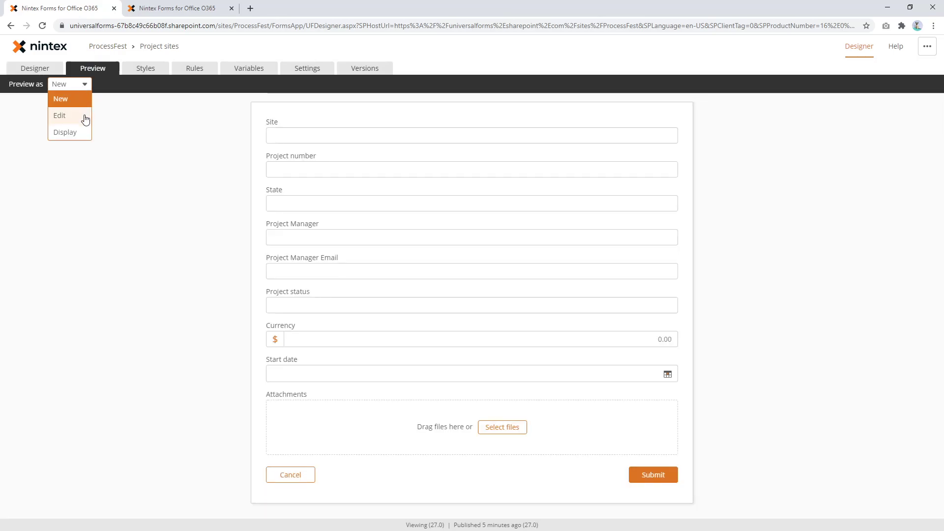
left_click(83, 116)
left_click(79, 85)
left_click(77, 132)
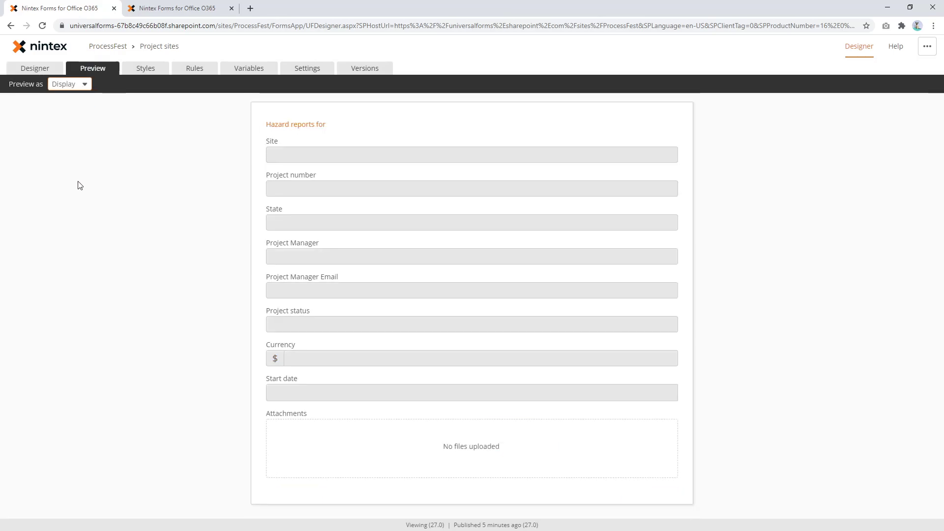
- Publish the form, leave the open runtime form, and return to the SharePoint tab
left_click(35, 69)
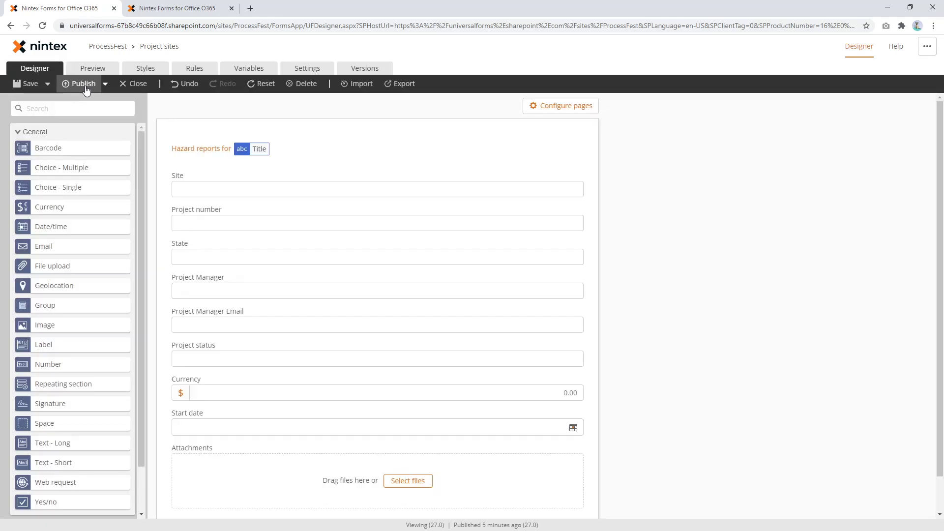
left_click(78, 83)
left_click(177, 9)
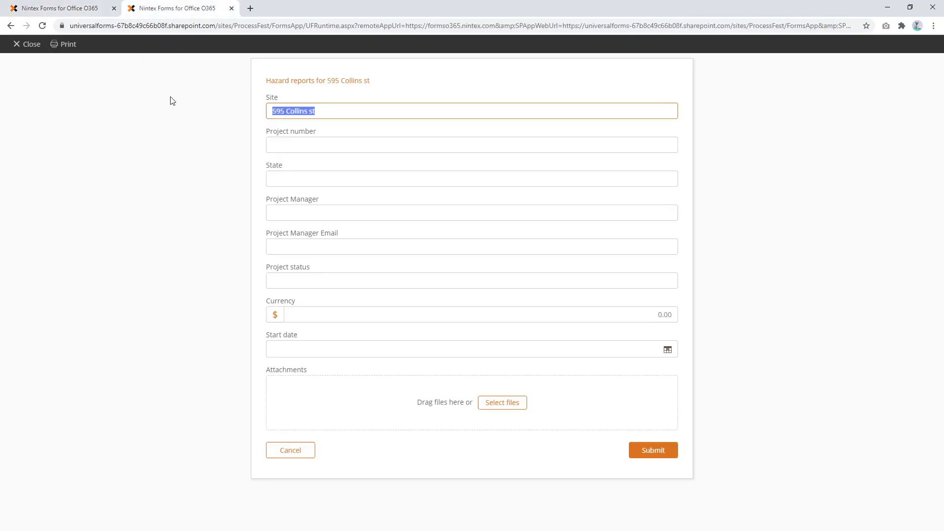
left_click(34, 45)
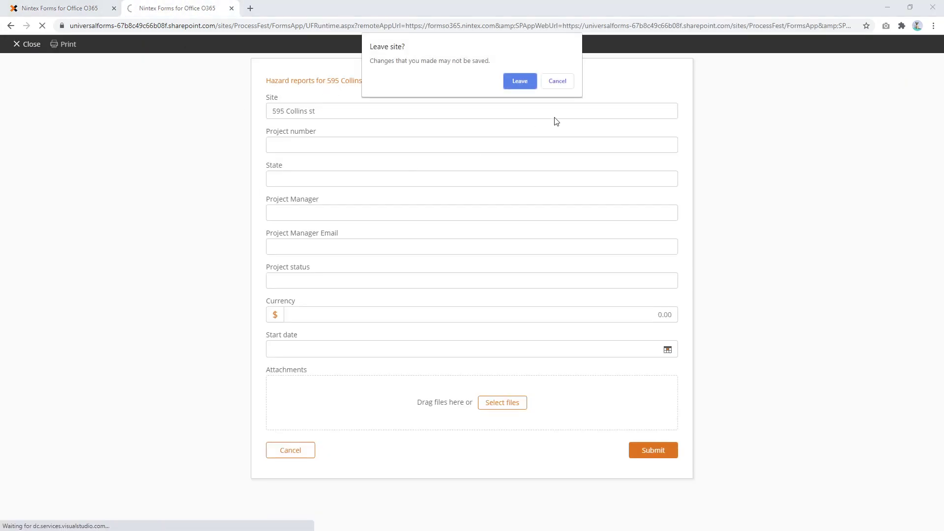
left_click(520, 81)
left_click(54, 7)
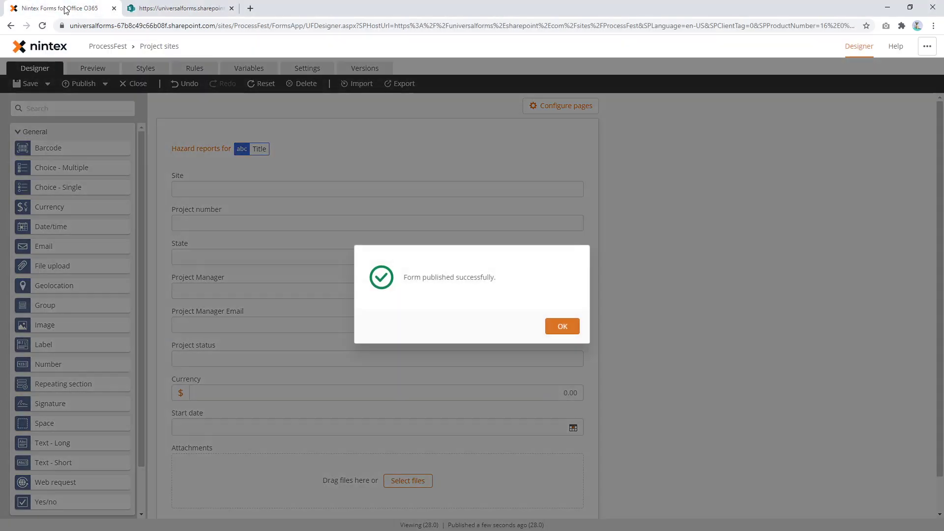
left_click(177, 9)
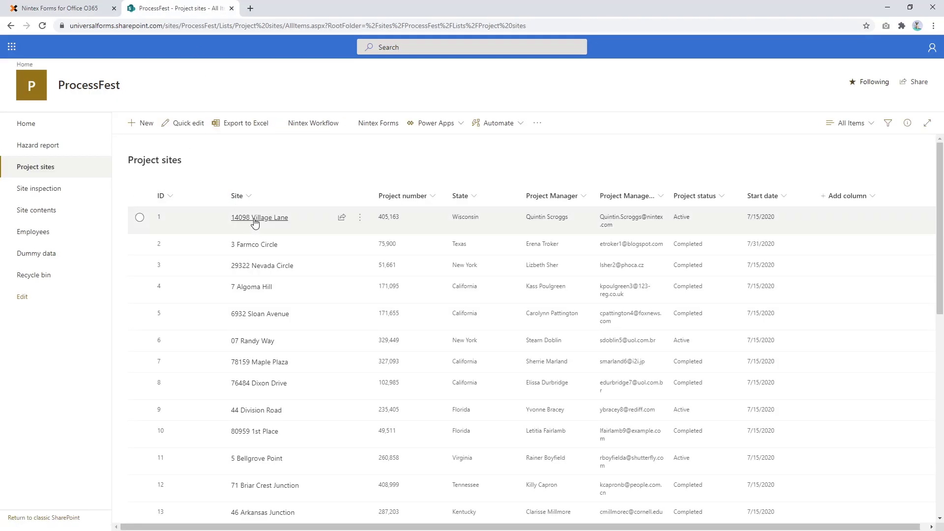
- Open the first project site's form, follow its Hazard reports link, then close the form
left_click(281, 220)
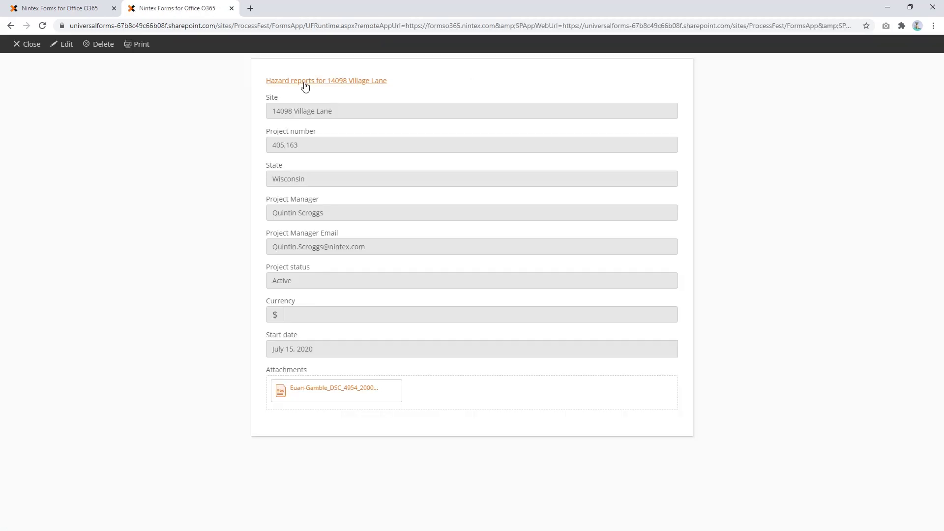
left_click(304, 83)
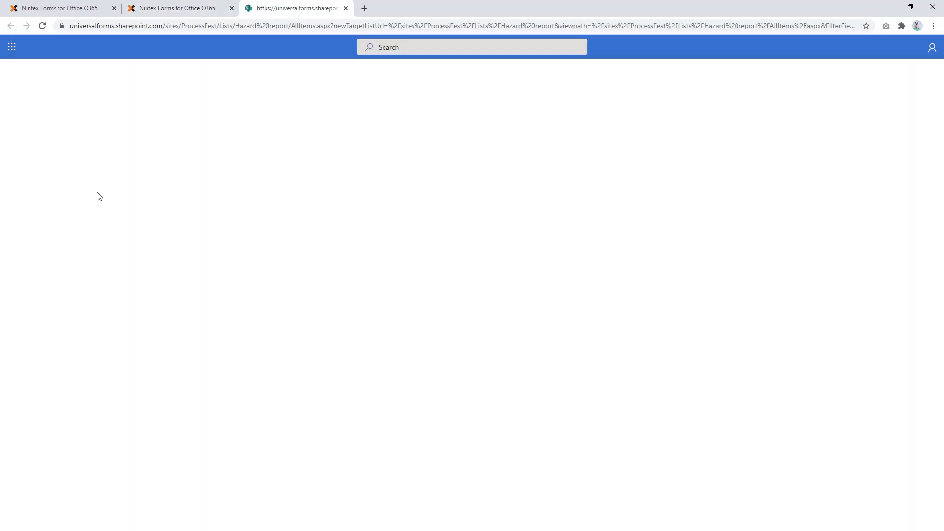
left_click(191, 8)
left_click(31, 44)
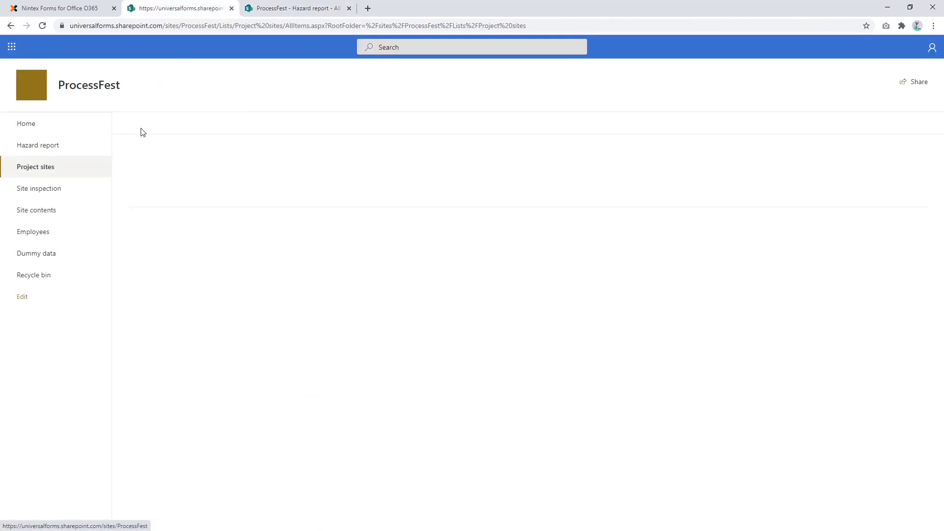